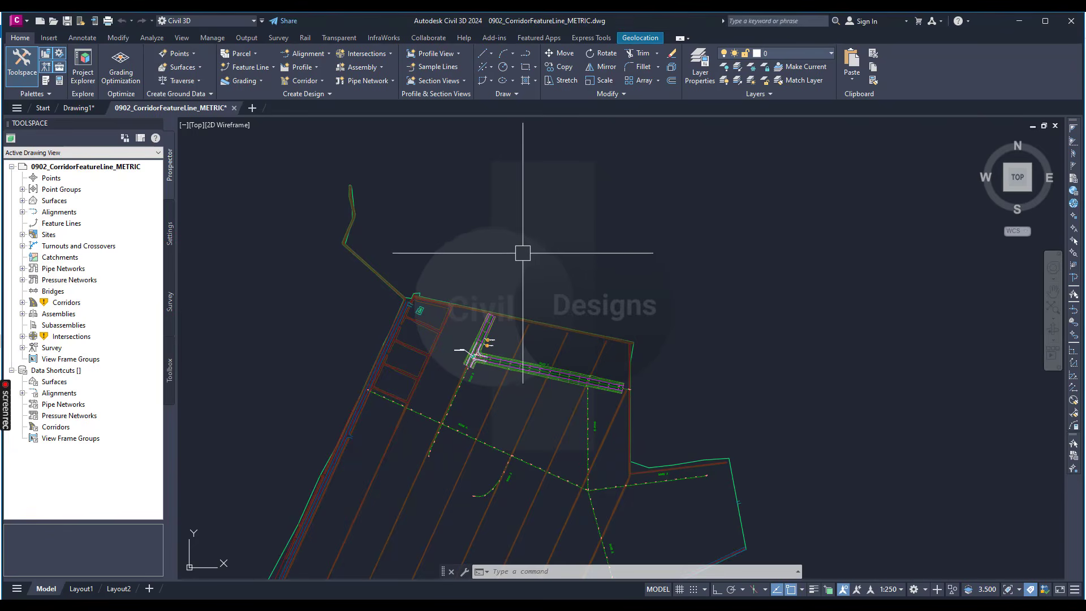
scroll(523, 247, "down", 2)
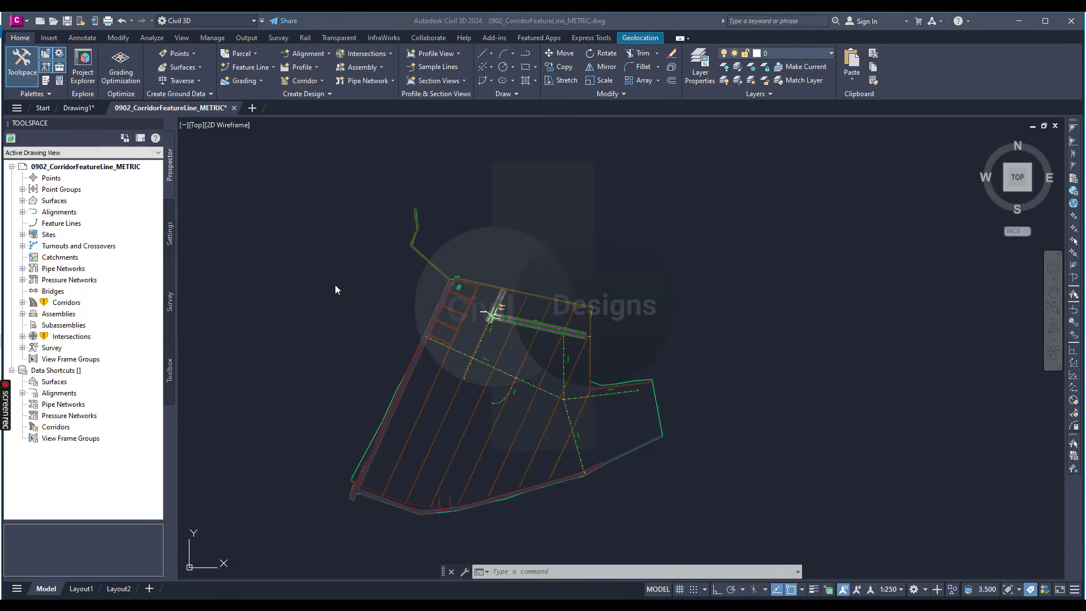
left_click(346, 335)
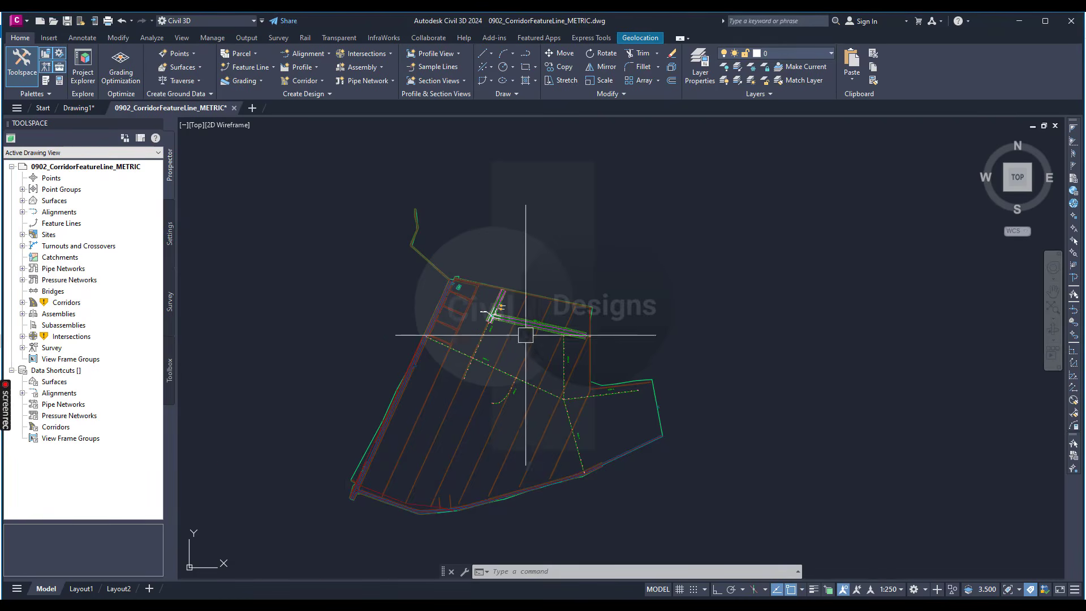
scroll(509, 317, "up", 5)
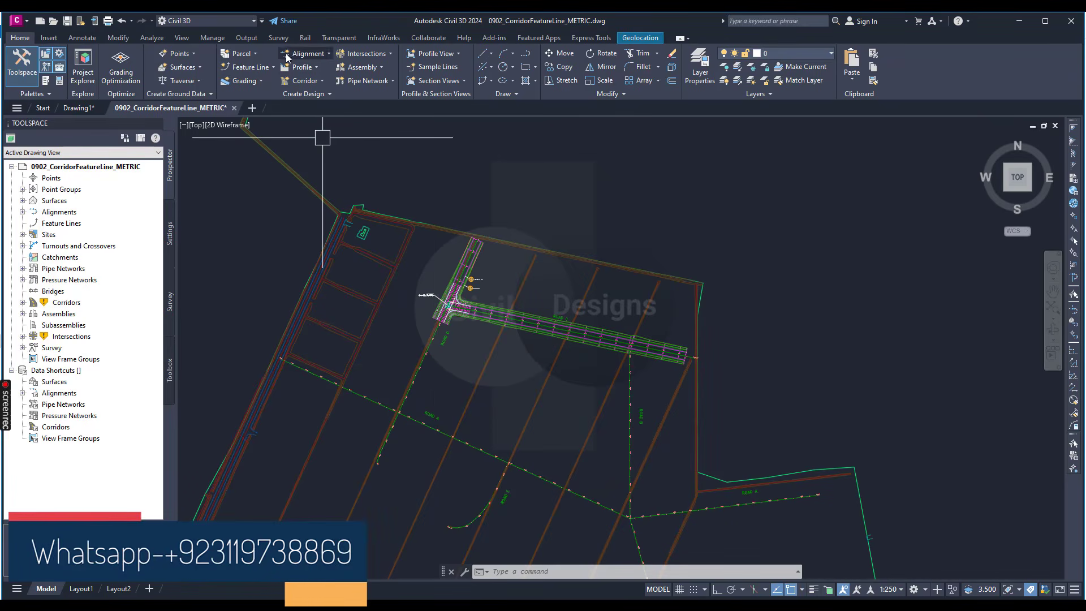
left_click(313, 59)
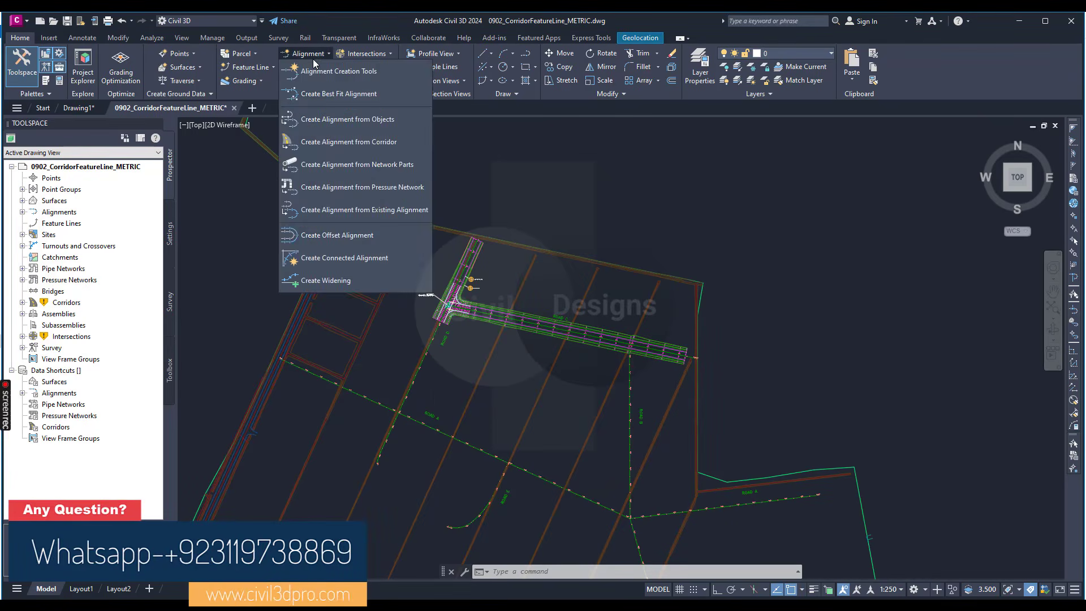
left_click(336, 142)
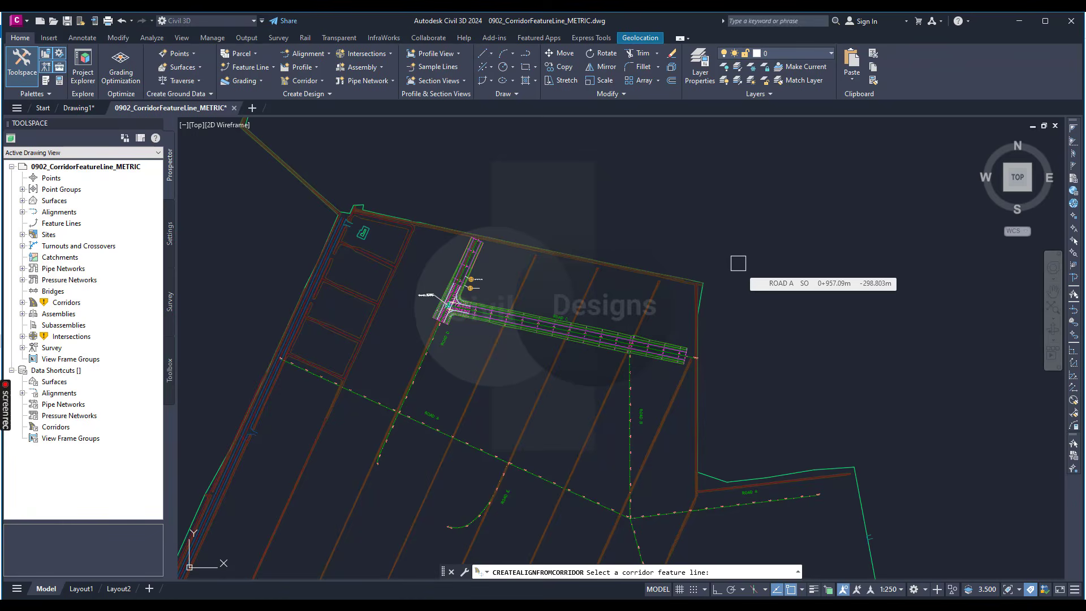
key("Escape")
Start creating an alignment from the North River Crossing corridor, using Road D's east top of curb feature line marked by the callout.
scroll(461, 266, "up", 8)
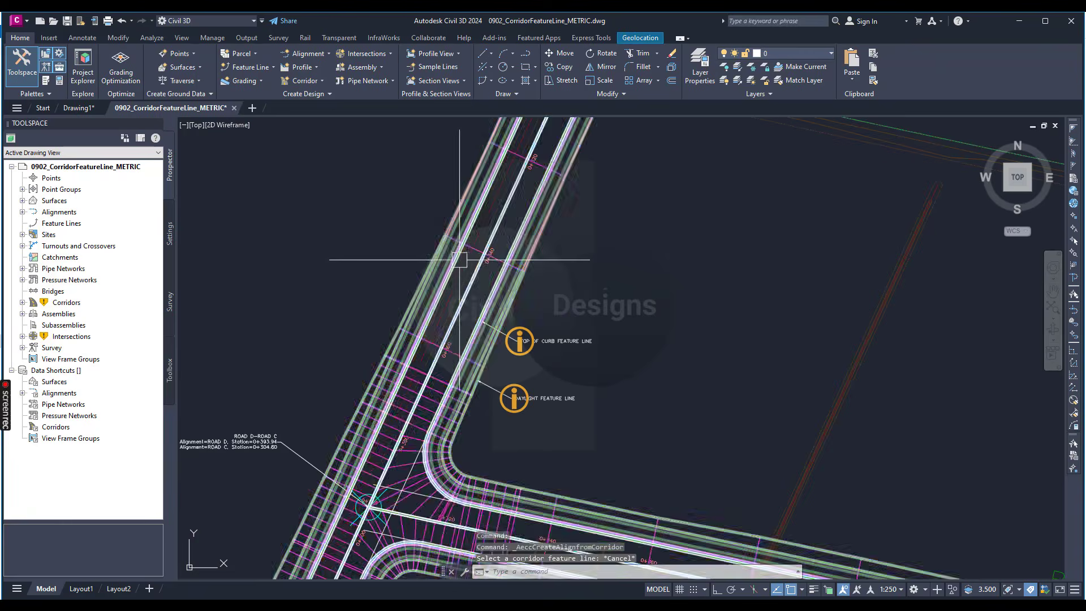
left_click(487, 247)
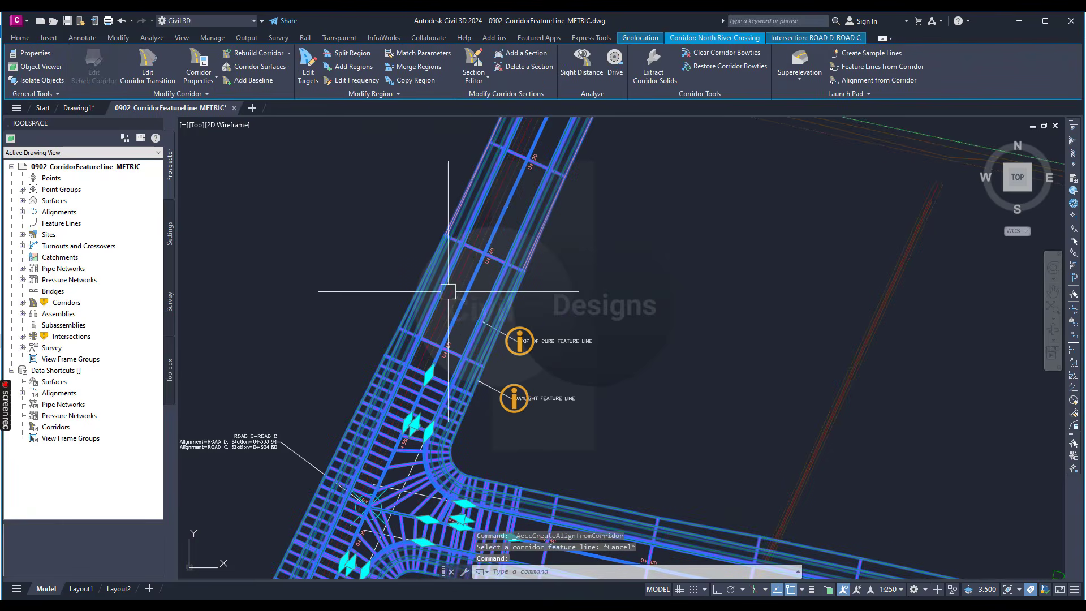
left_click(872, 81)
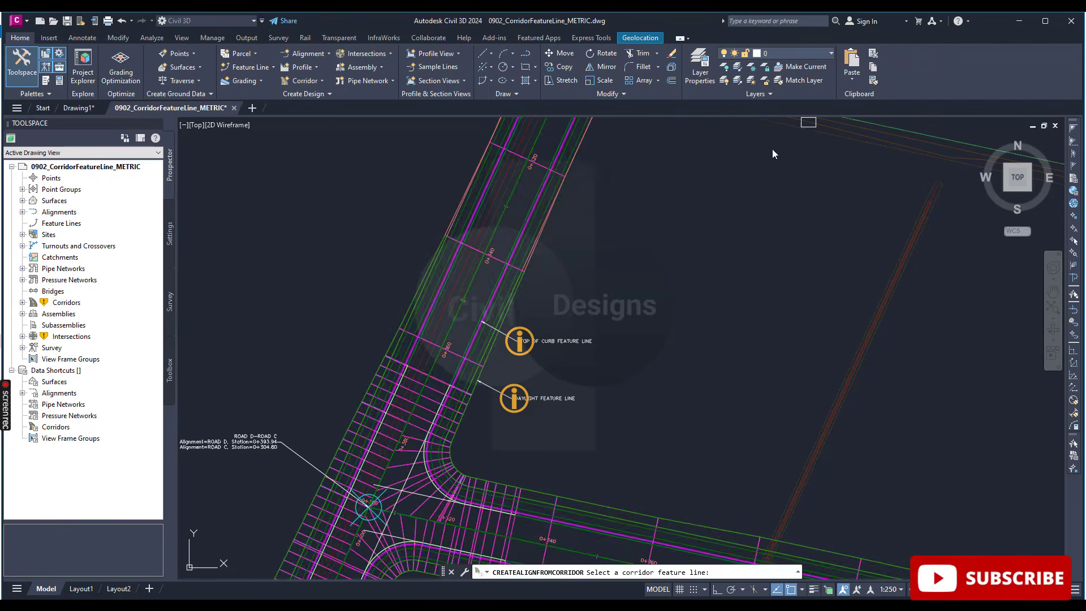
scroll(551, 339, "down", 4)
scroll(552, 338, "up", 2)
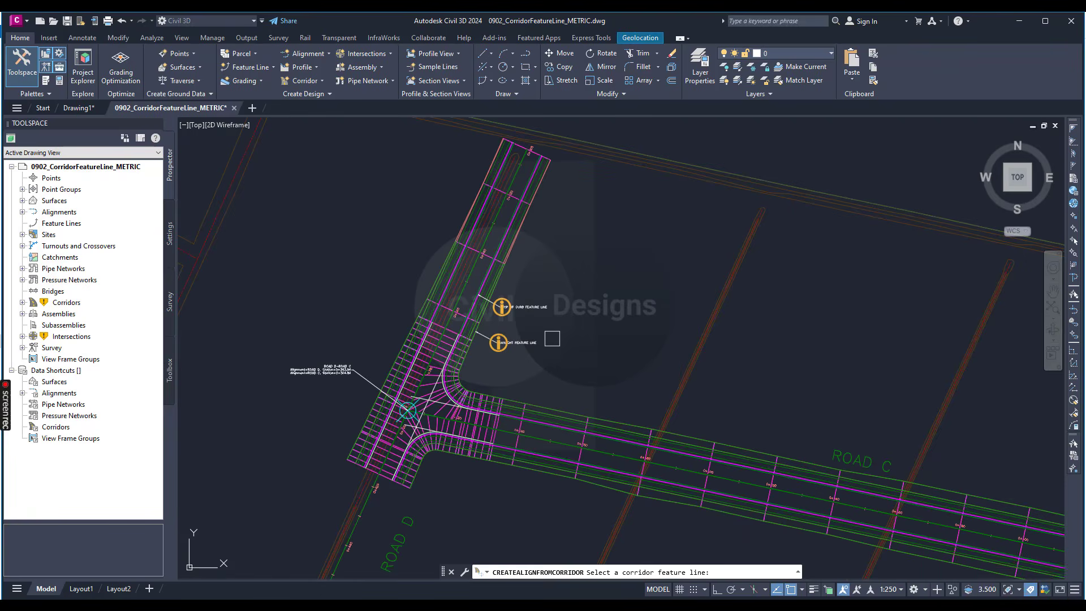
scroll(543, 345, "up", 2)
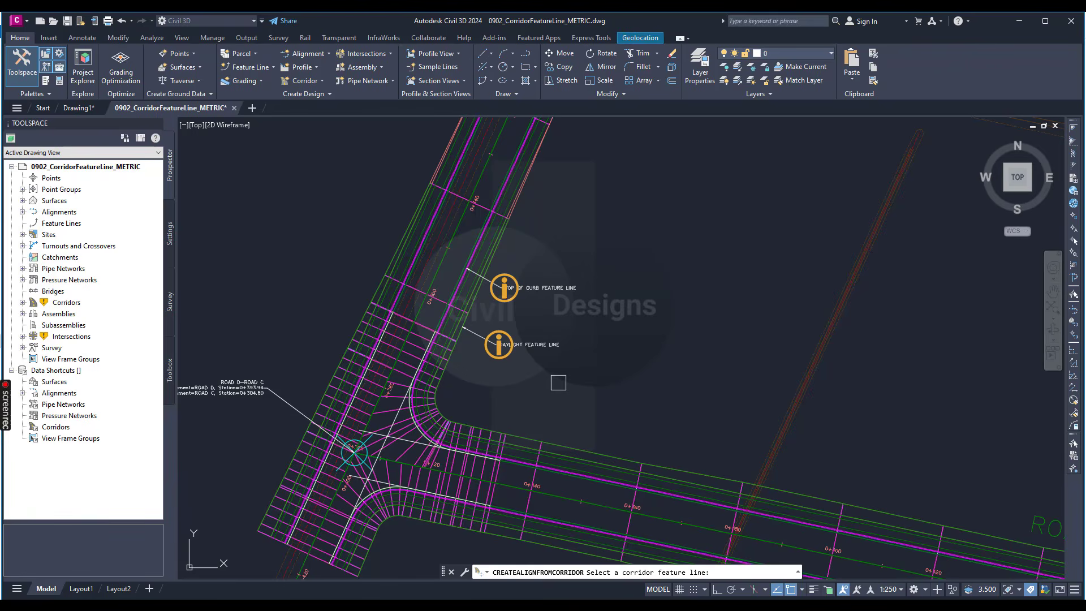
scroll(501, 279, "up", 3)
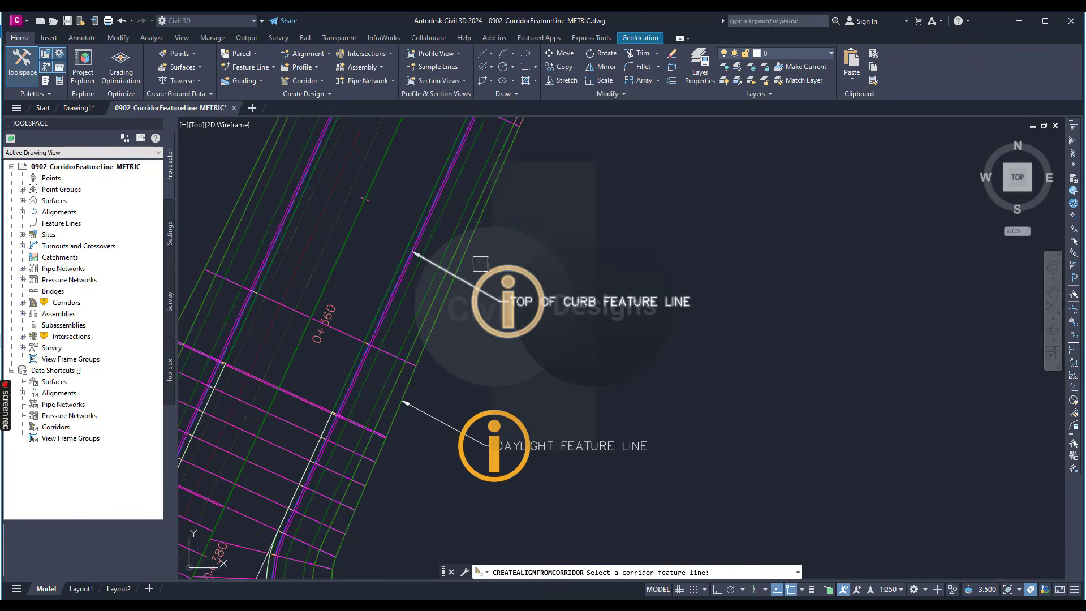
scroll(399, 255, "up", 5)
scroll(452, 269, "up", 2)
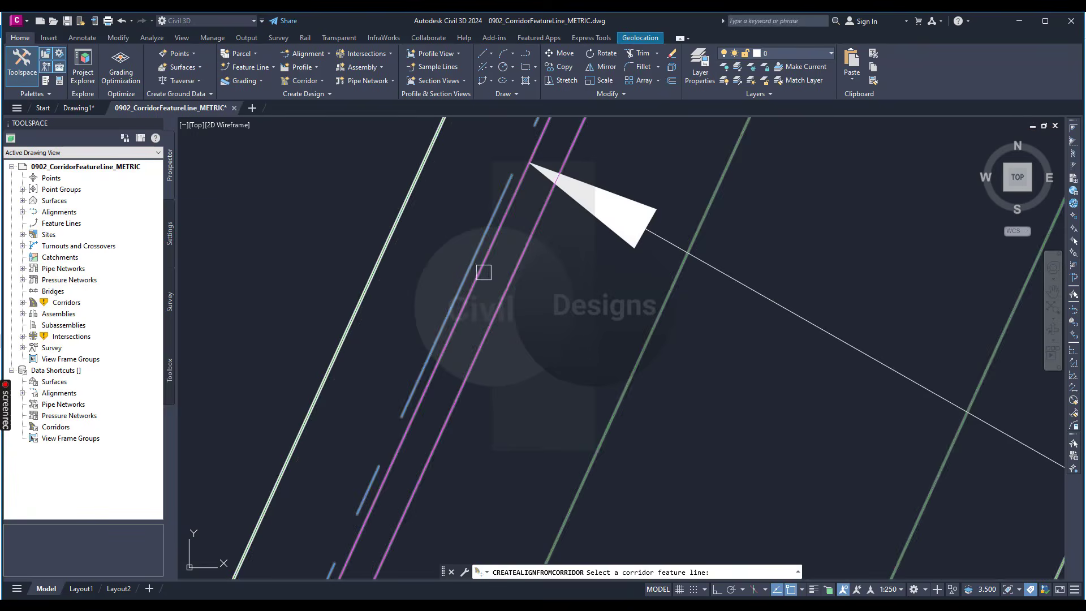
left_click(480, 271)
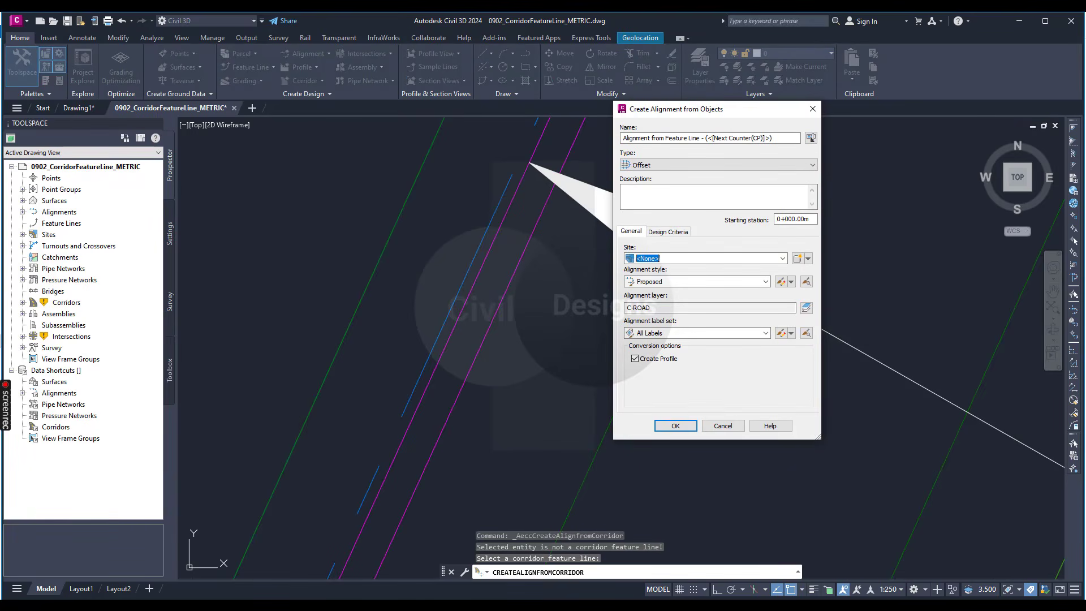
Name the new offset alignment Road D East Top of Curb.
left_click(680, 139)
key("ctrl+a")
type("R")
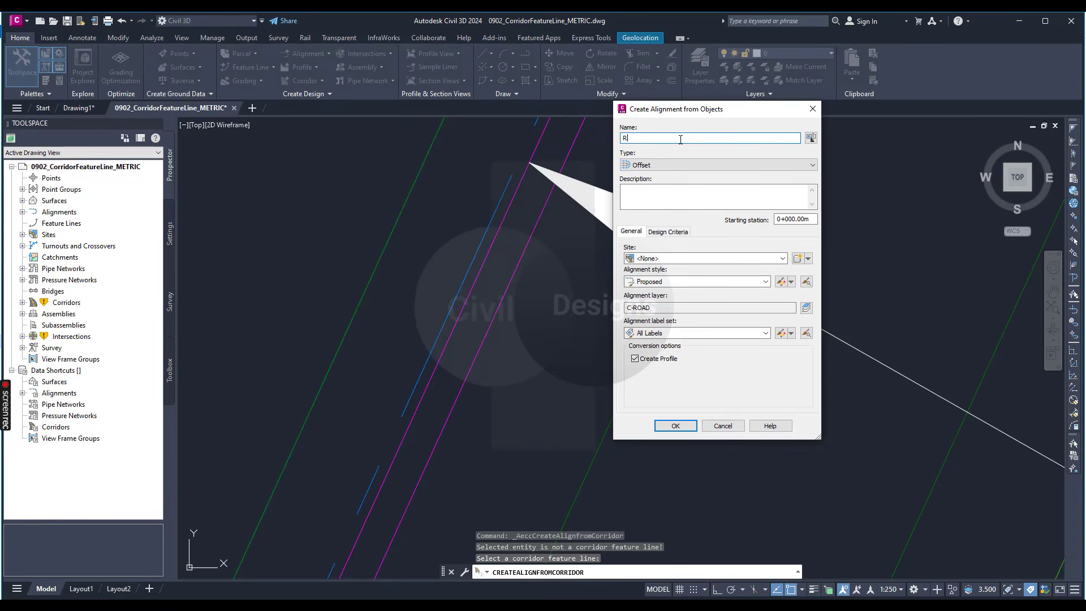
type("oad D East Top of Curb")
Give the alignment the Basic style and the _No Labels label set, and accept its settings.
left_click(684, 281)
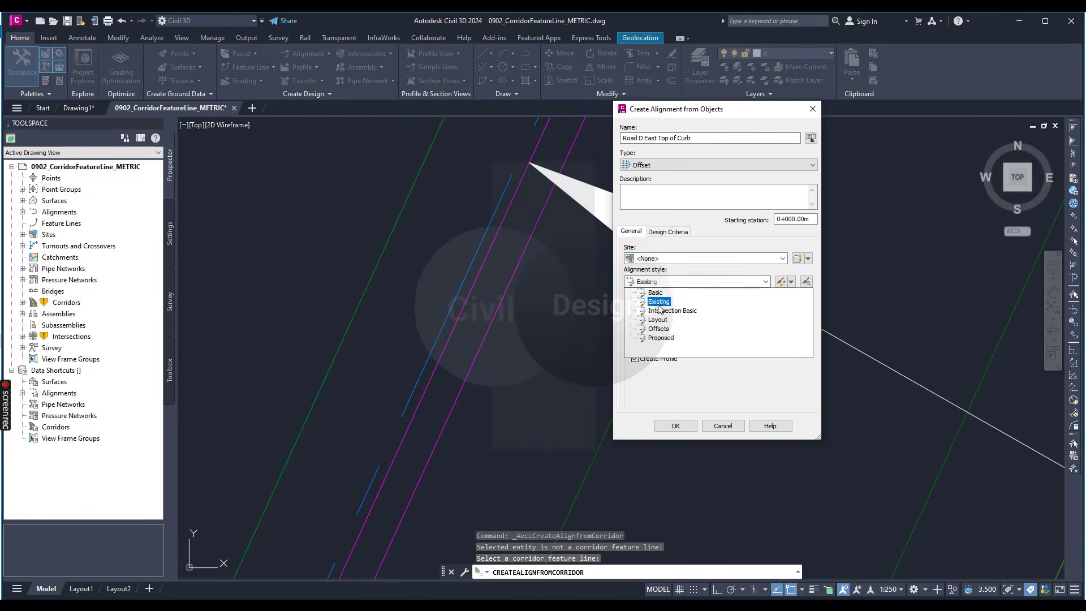
left_click(656, 293)
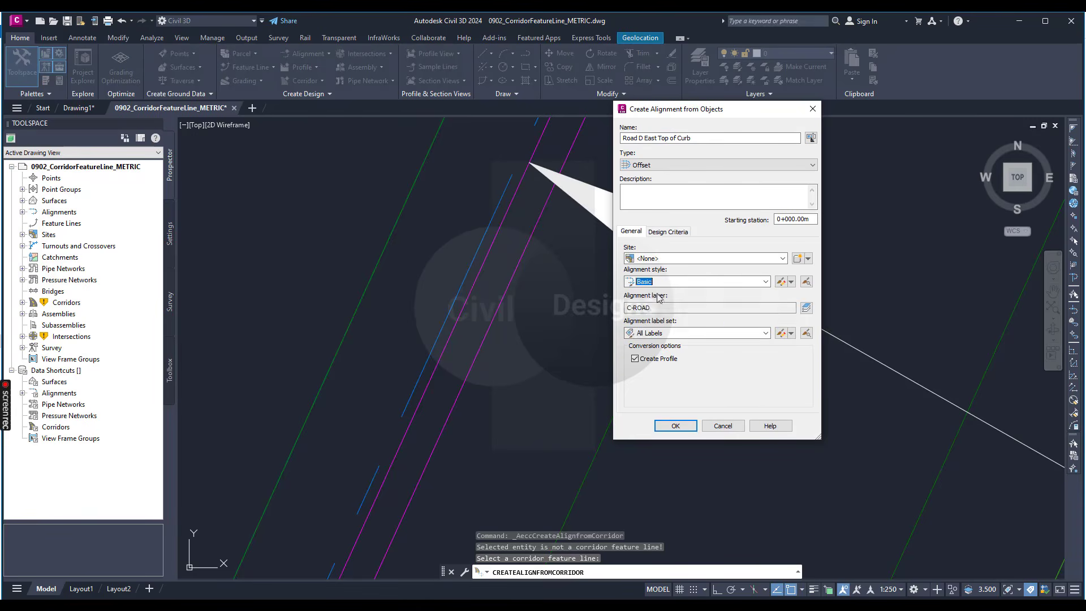
left_click(655, 337)
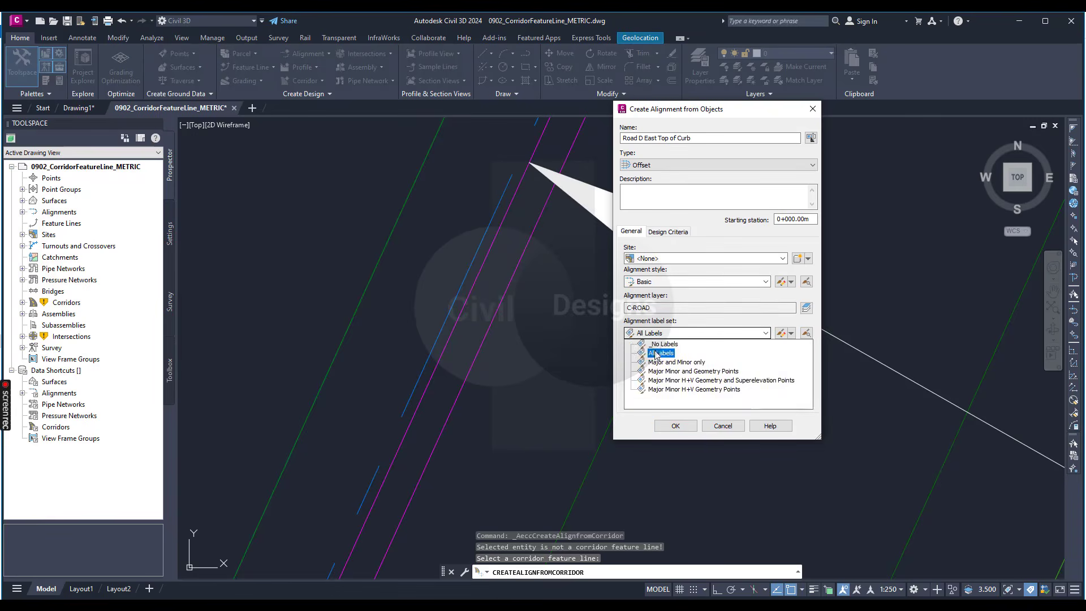
left_click(656, 357)
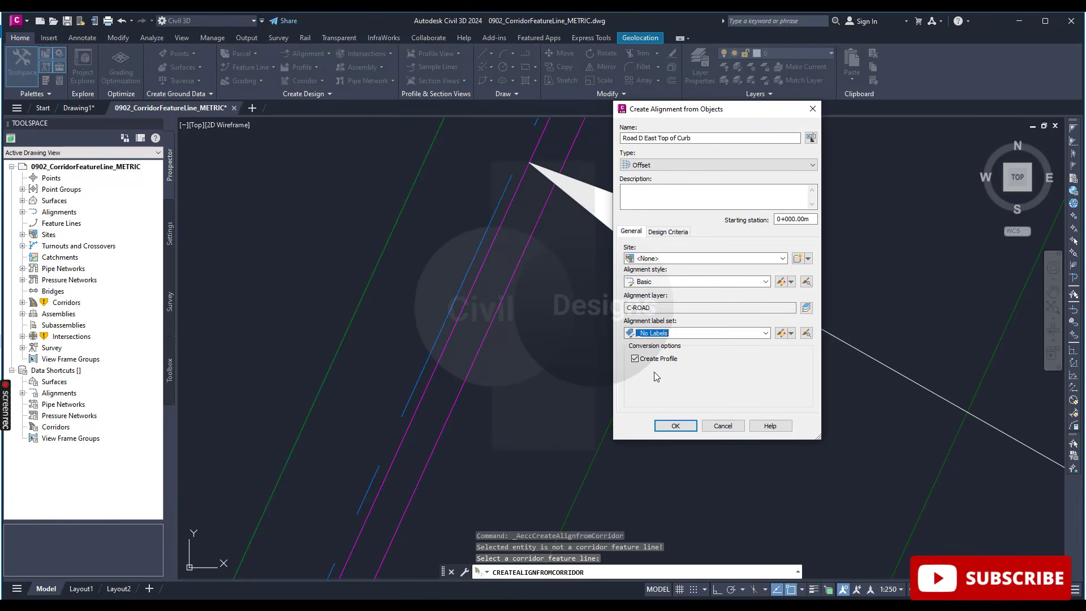
left_click(675, 426)
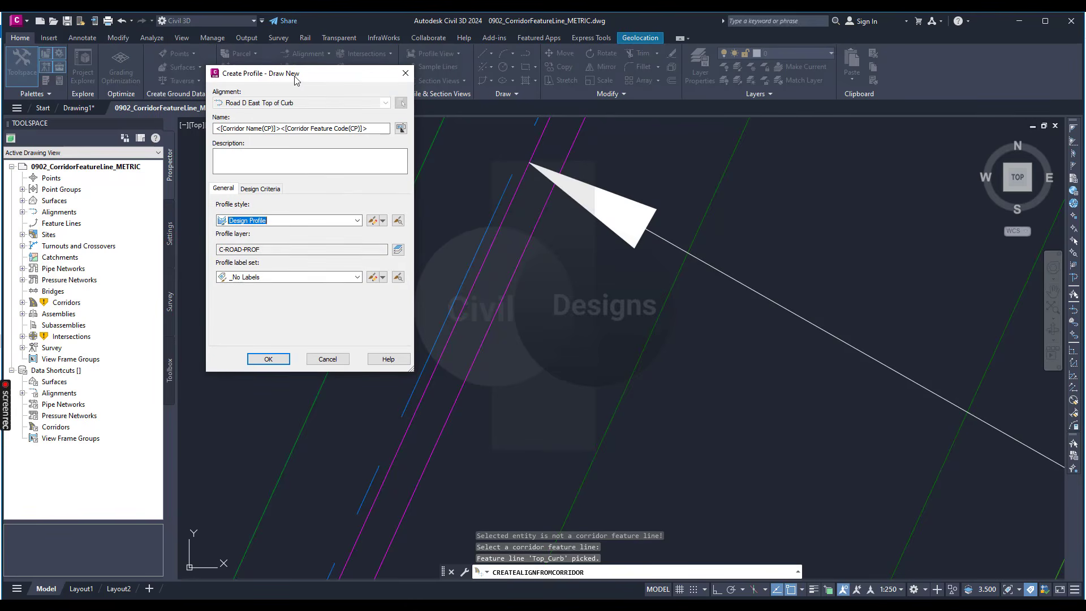
Create the alignment's profile as FG Road D East Top Curb with the _No Labels label set, and finish the command.
left_click(308, 127)
key("ctrl+a")
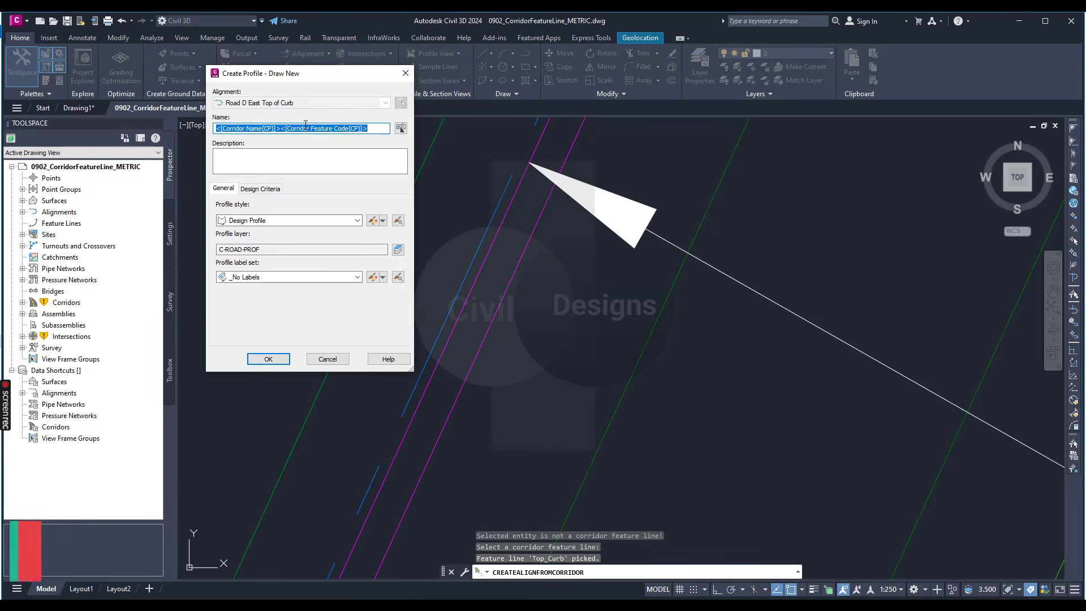
type("FG Road")
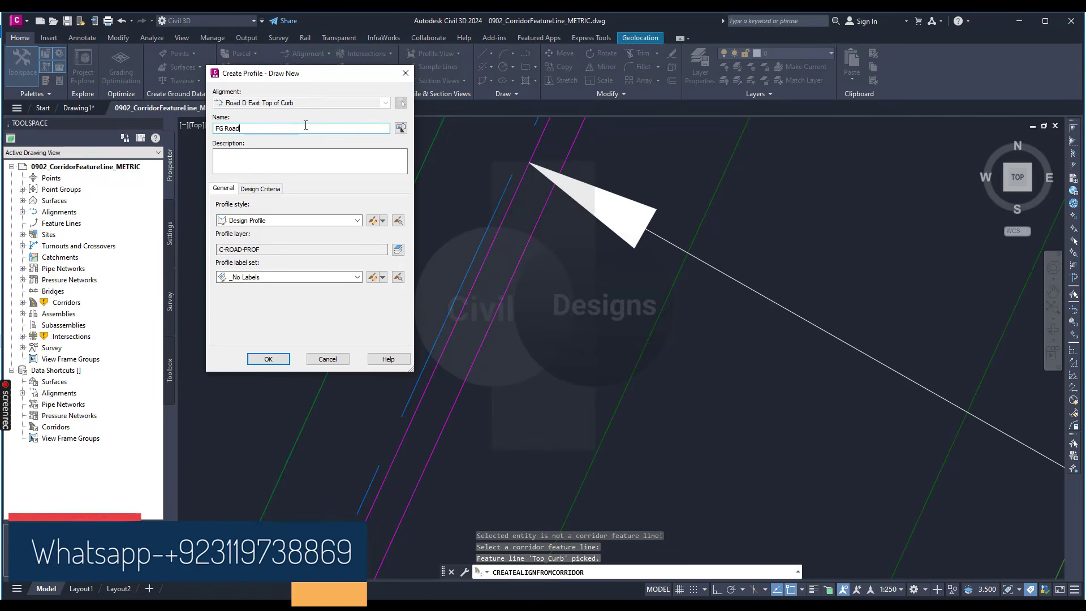
type(" D East ")
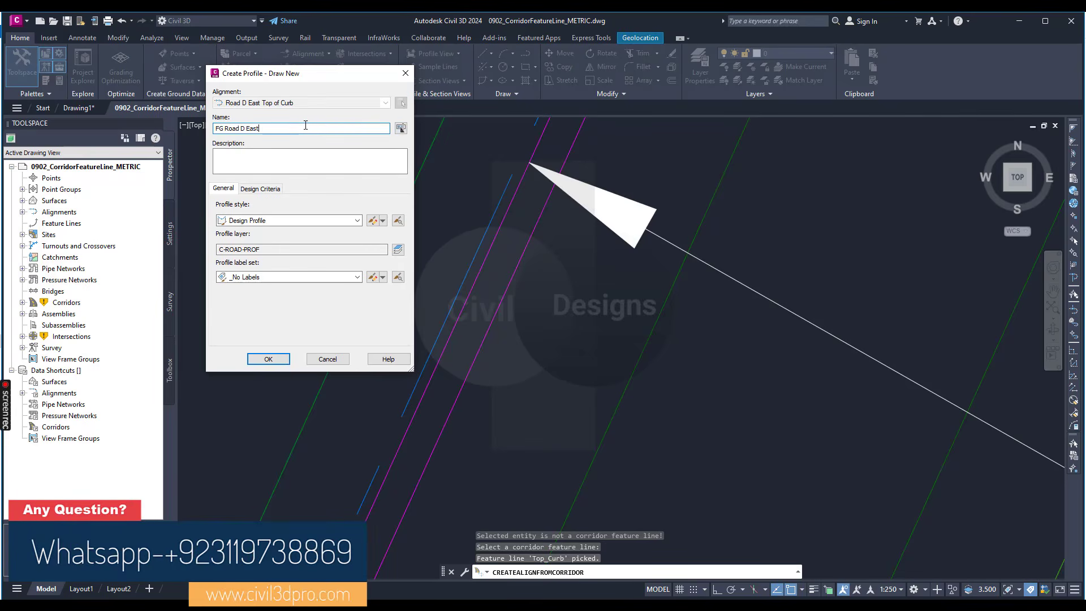
type("Top Curb")
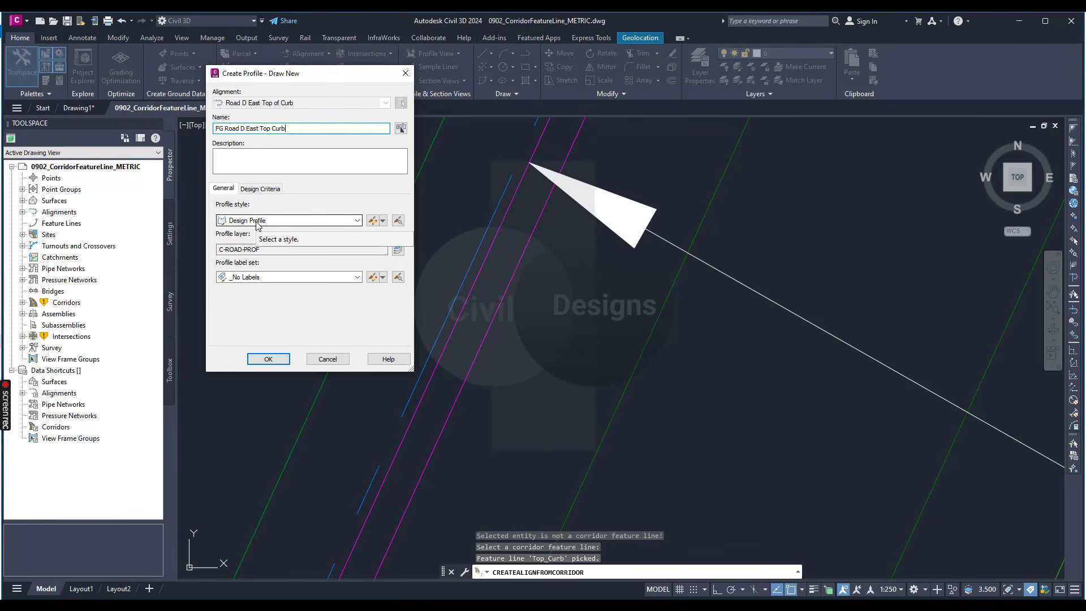
left_click(256, 277)
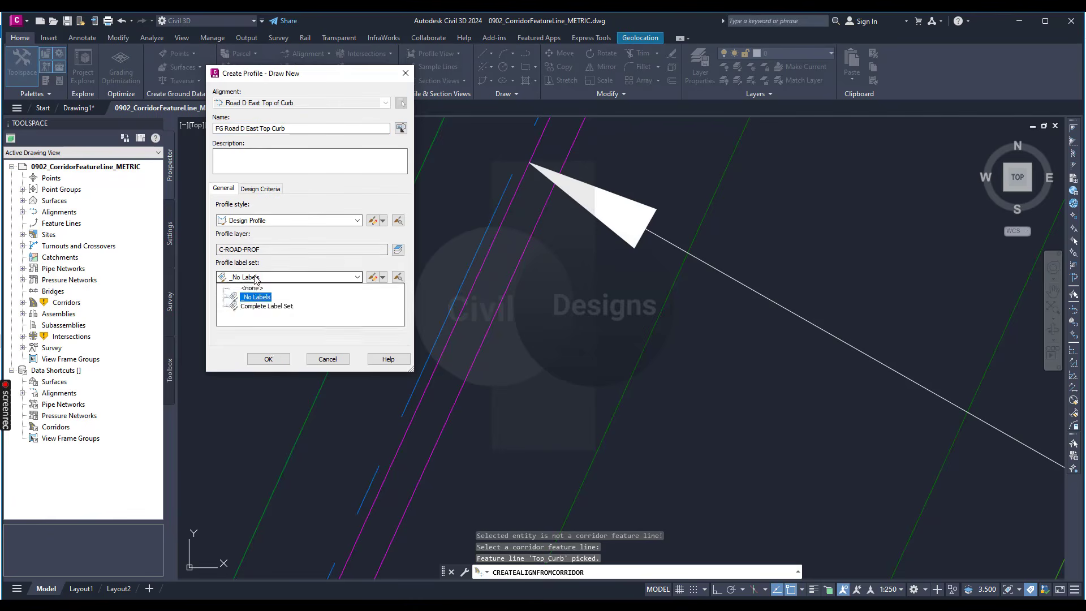
left_click(256, 279)
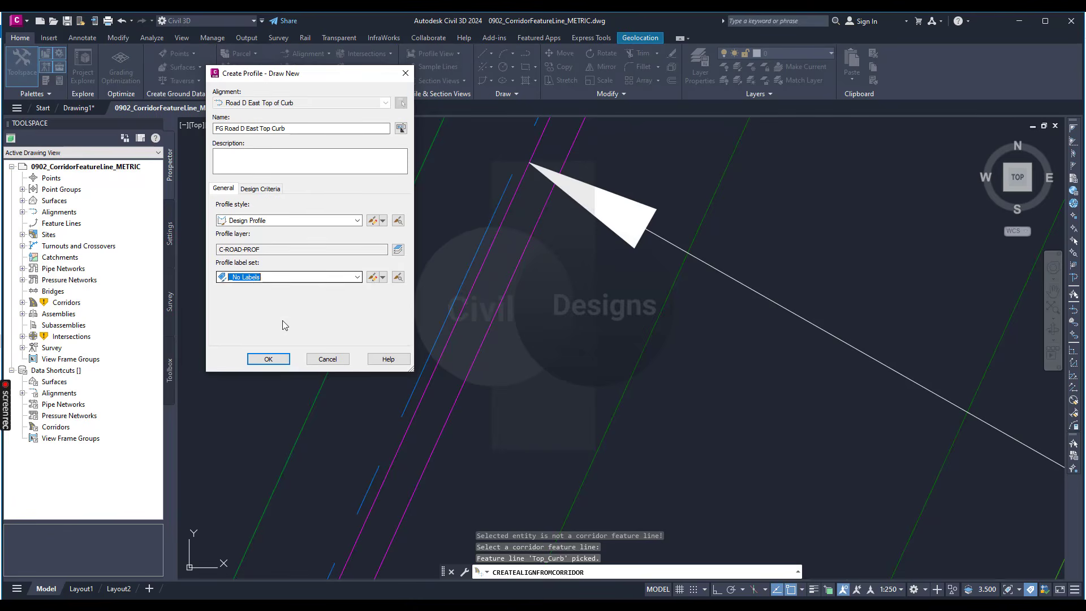
left_click(271, 359)
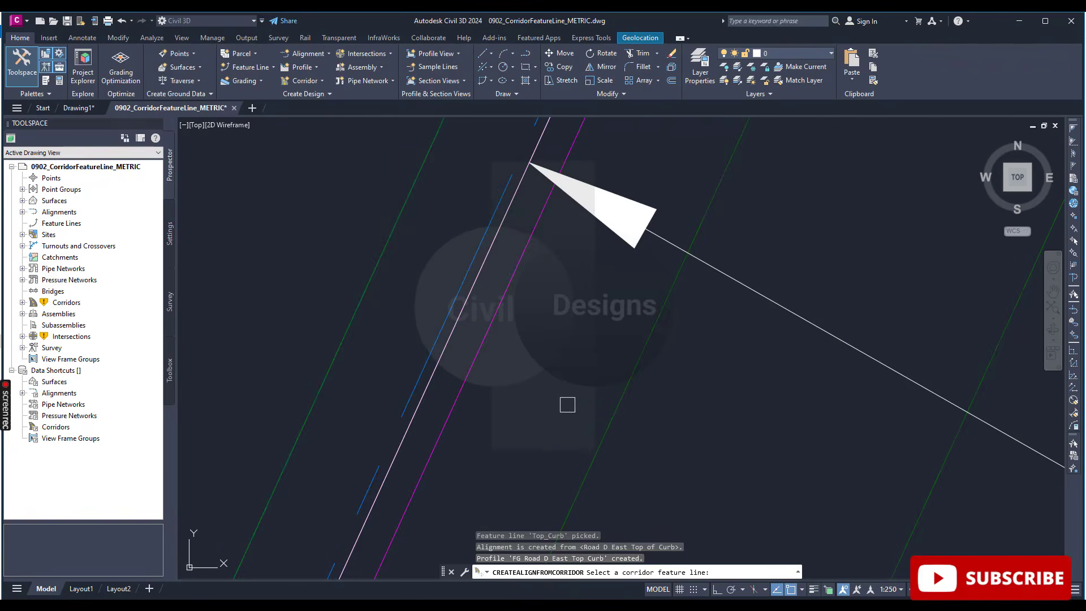
key("Return")
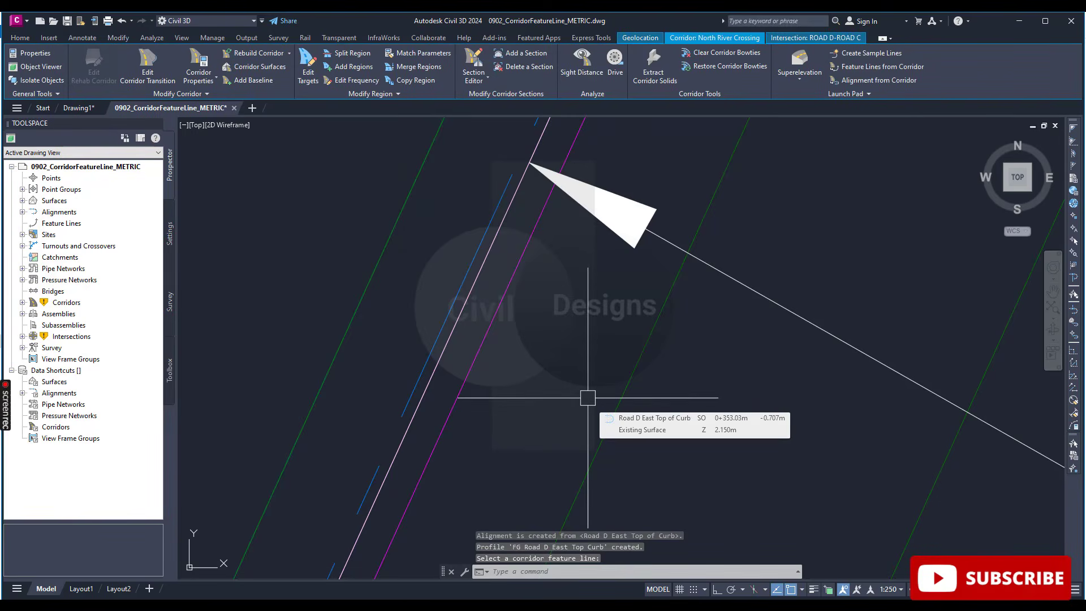
Examine the new top of curb alignment along Road D and its entry among the drawing's offset alignments.
scroll(569, 390, "down", 5)
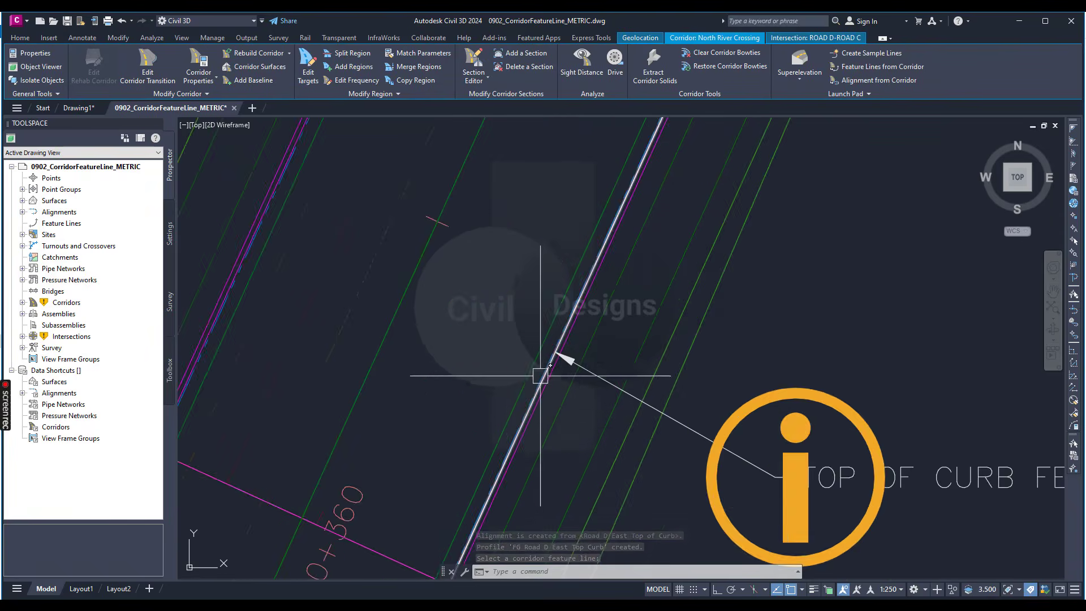
scroll(540, 375, "down", 4)
key("Escape")
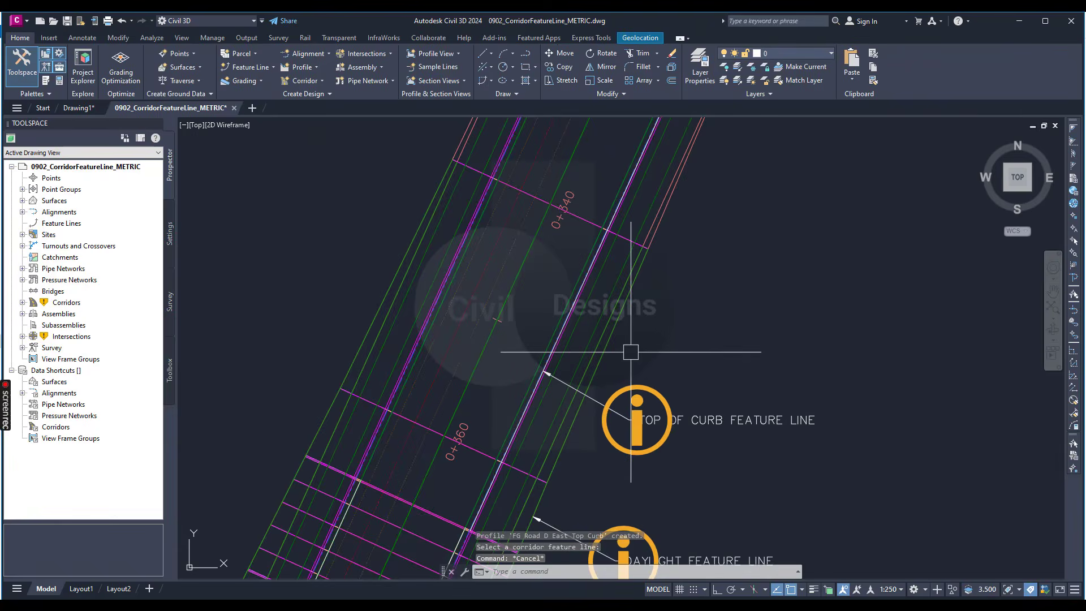
scroll(558, 356, "down", 6)
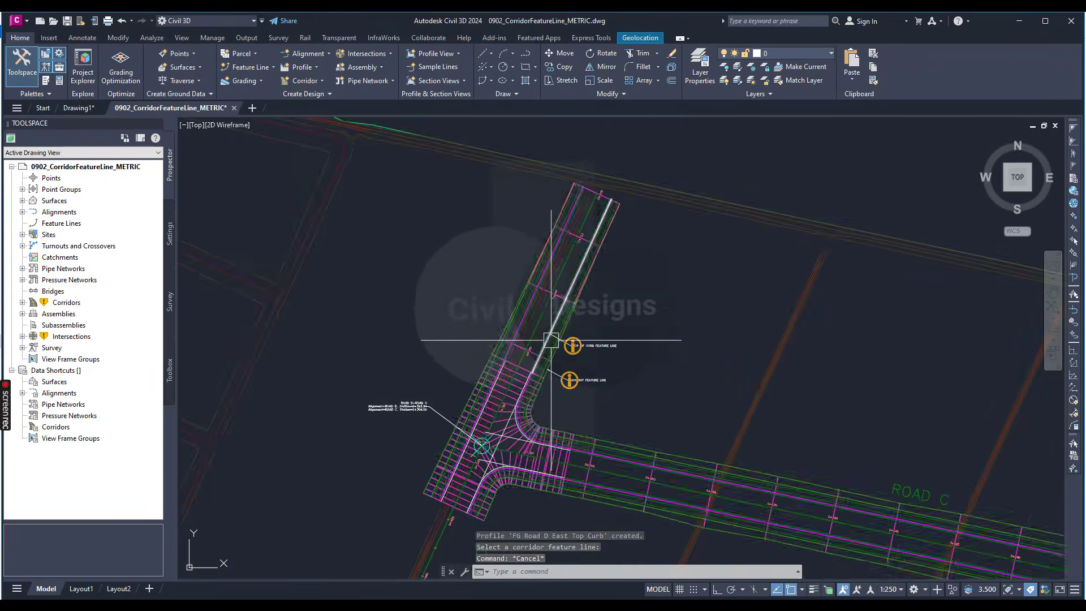
scroll(550, 340, "up", 6)
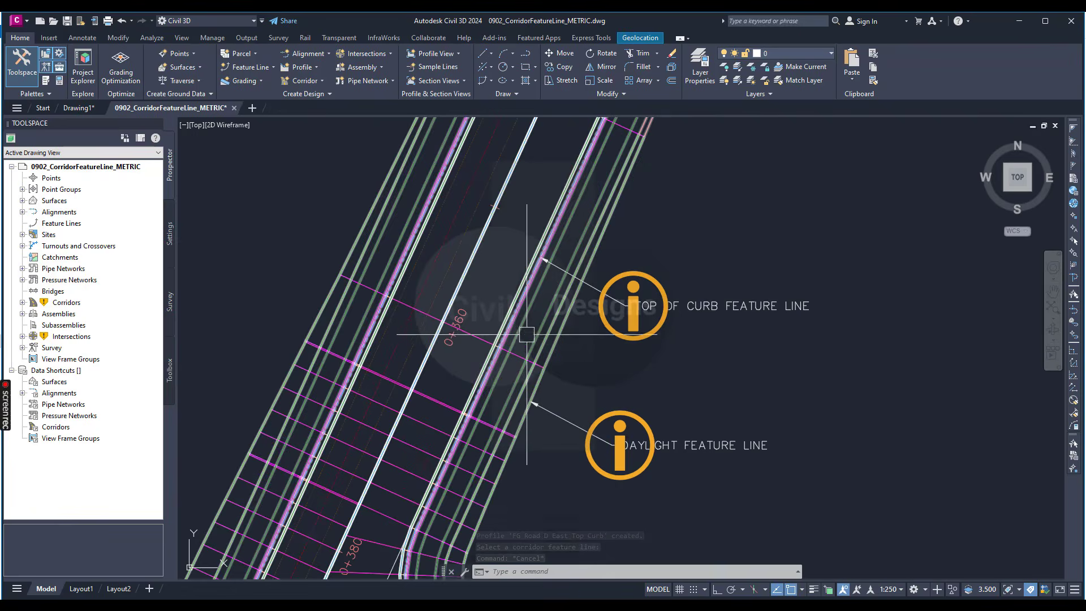
scroll(520, 323, "up", 2)
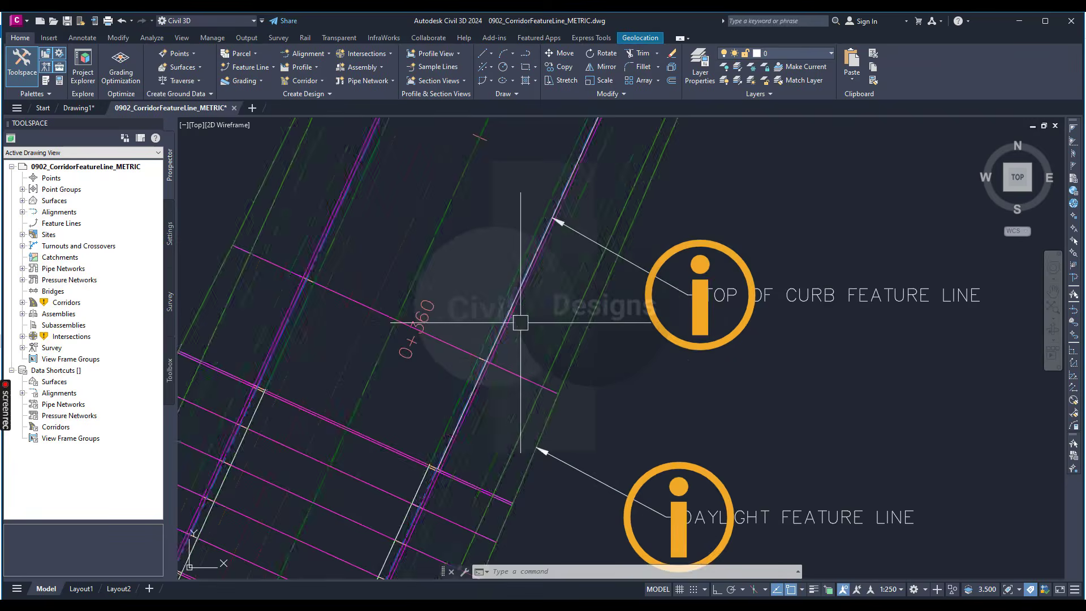
scroll(520, 323, "down", 1)
scroll(584, 313, "down", 2)
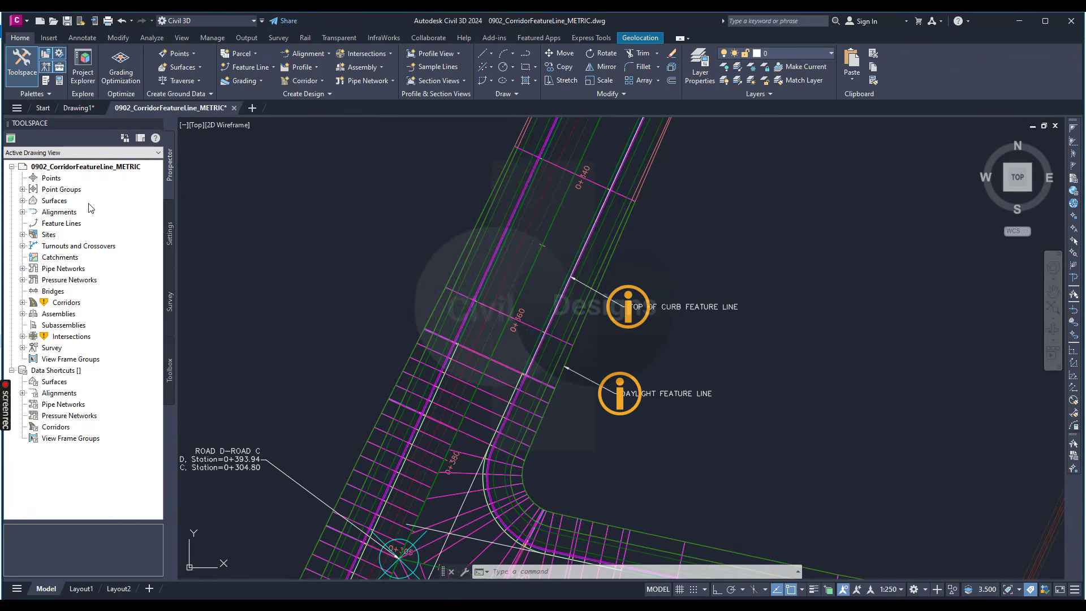
left_click(26, 214)
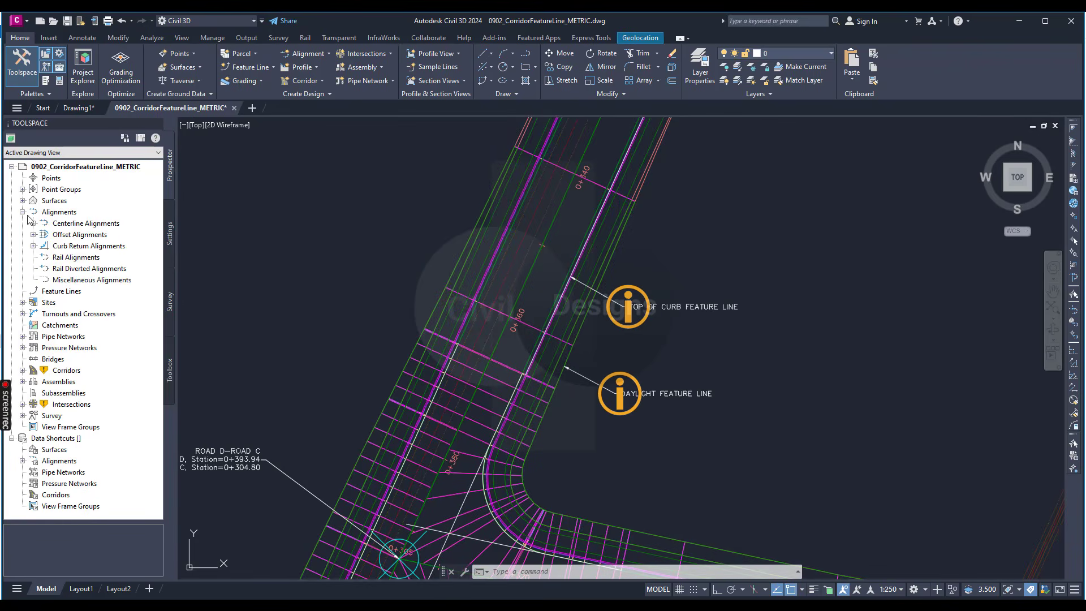
left_click(33, 234)
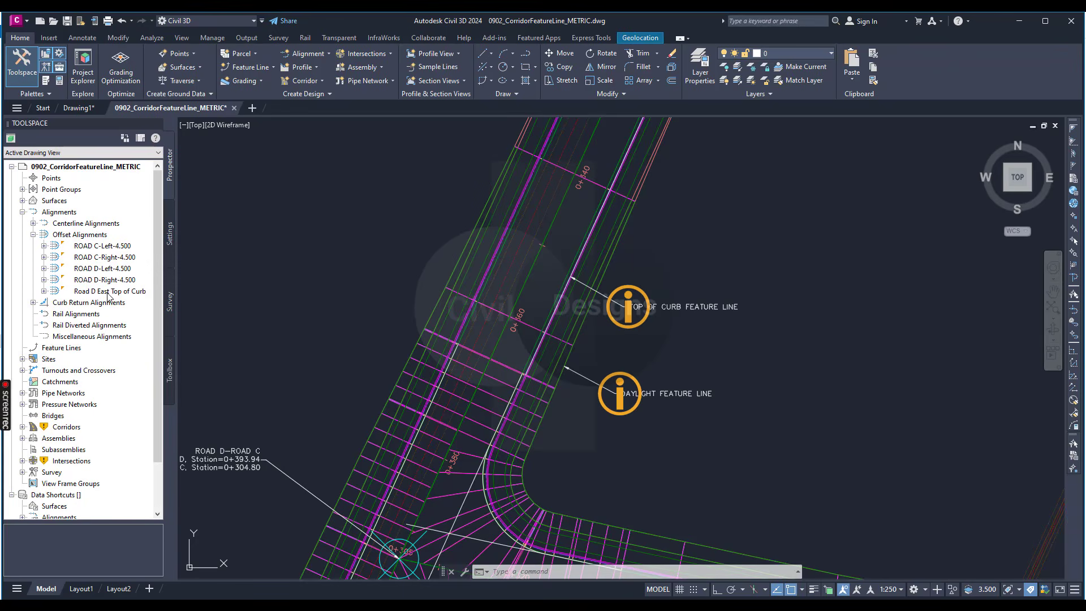
Expand the Road D East Top of Curb alignment and its profiles, and locate the FG Road D East Top Curb profile.
left_click(44, 291)
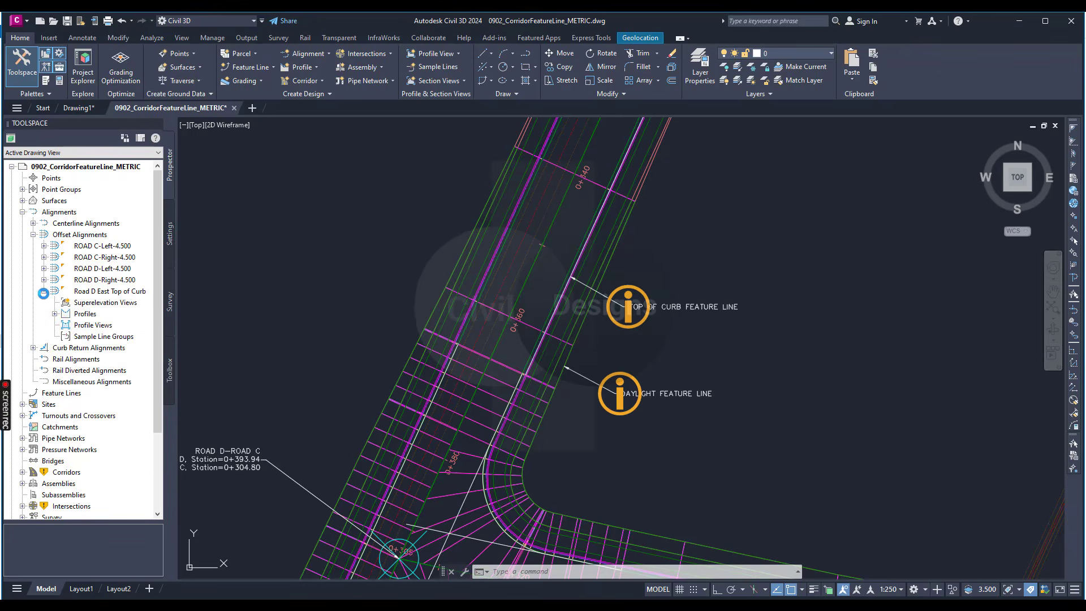
left_click(55, 315)
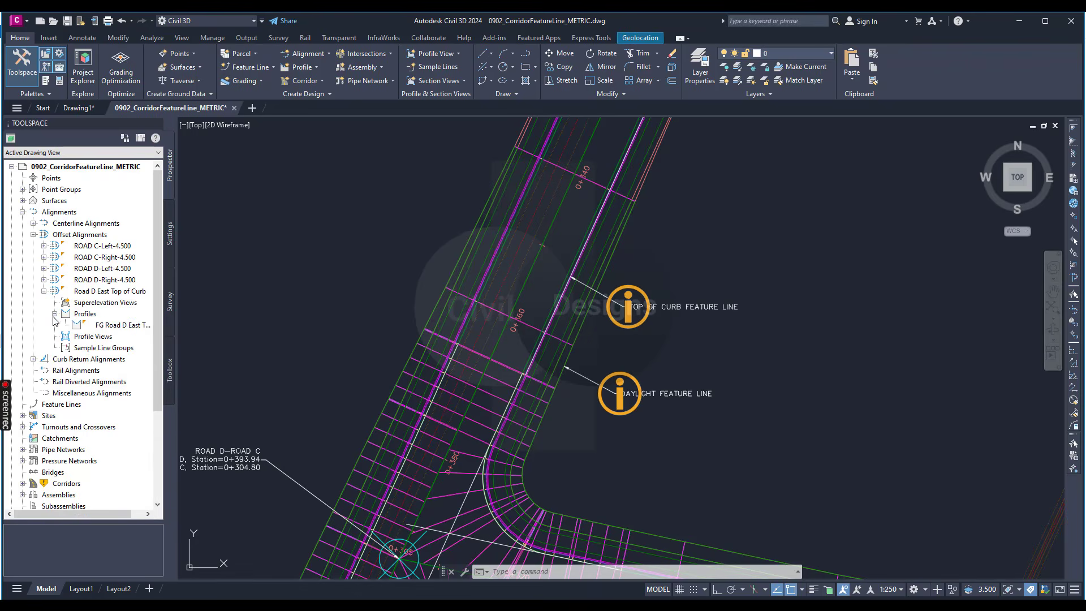
left_click(121, 325)
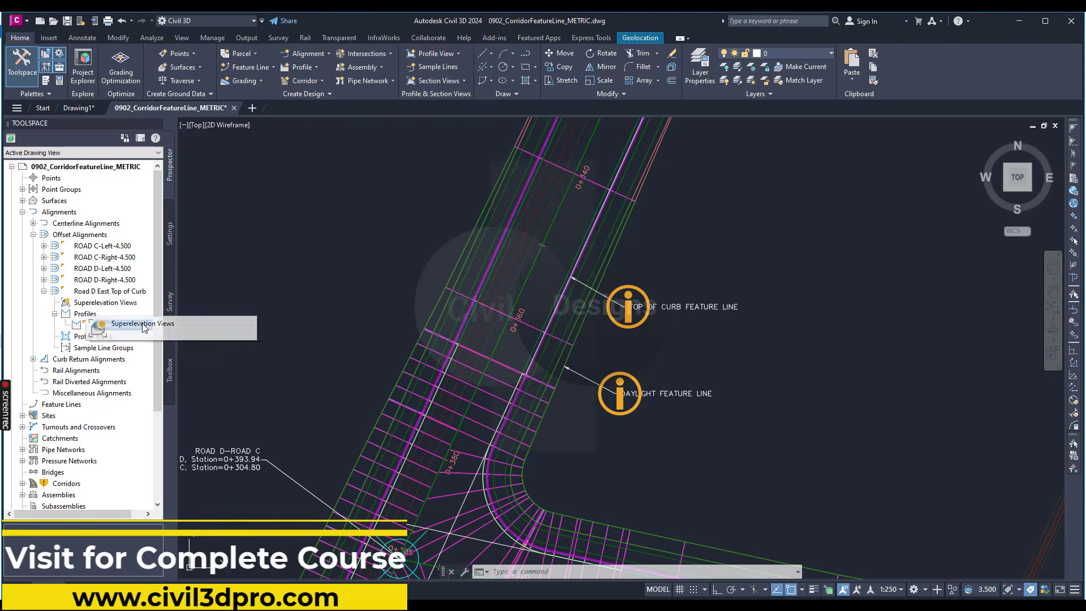
mouse_move(215, 335)
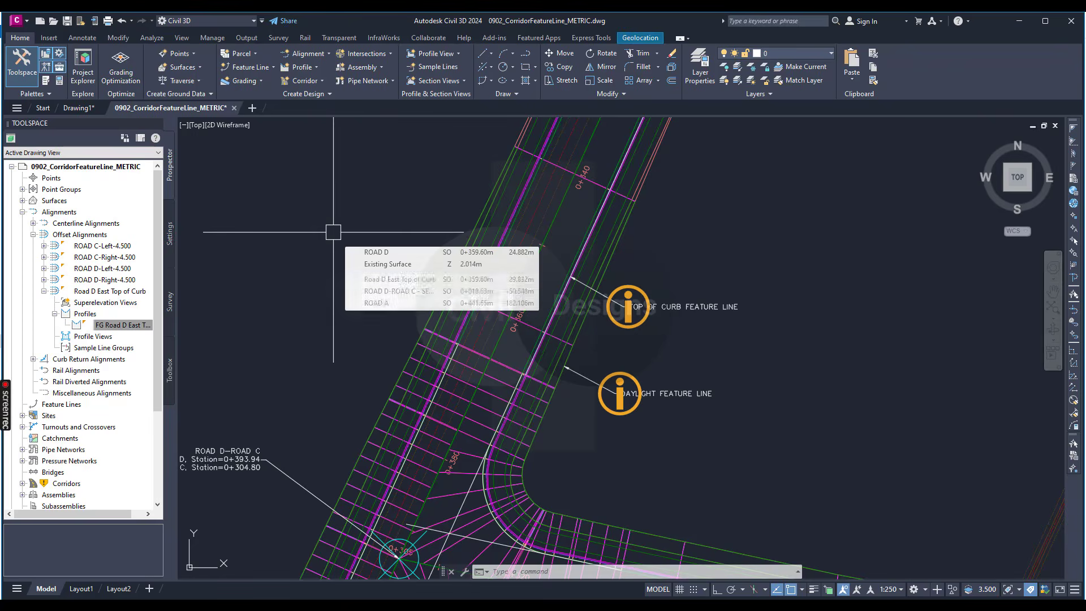
Start Create Feature Line from Corridor and pick the Daylight, Daylight_Fill line along Road D, just before the curb return.
left_click(259, 69)
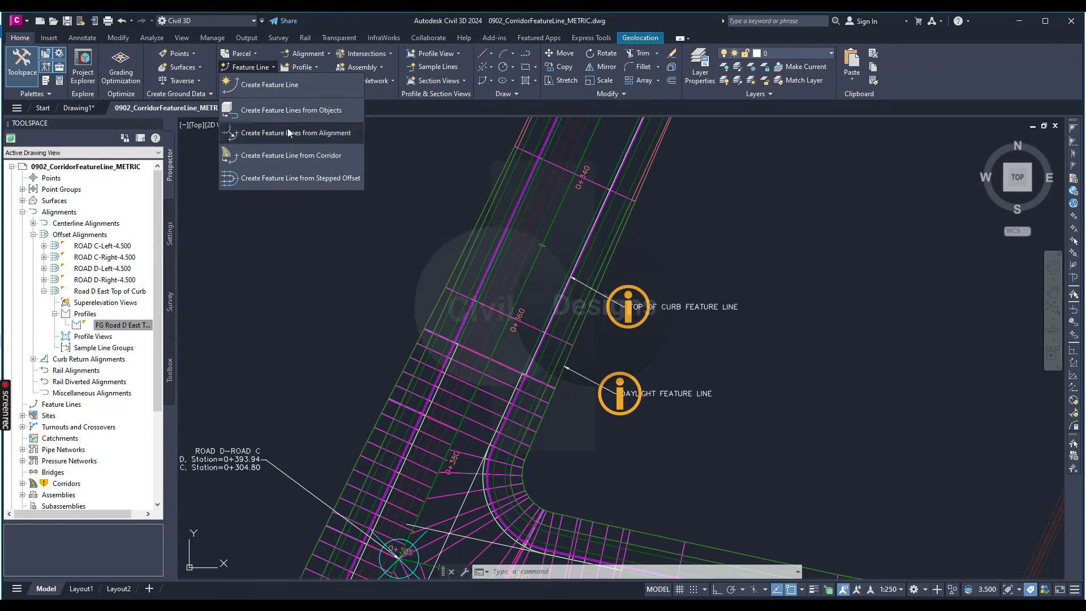
left_click(272, 160)
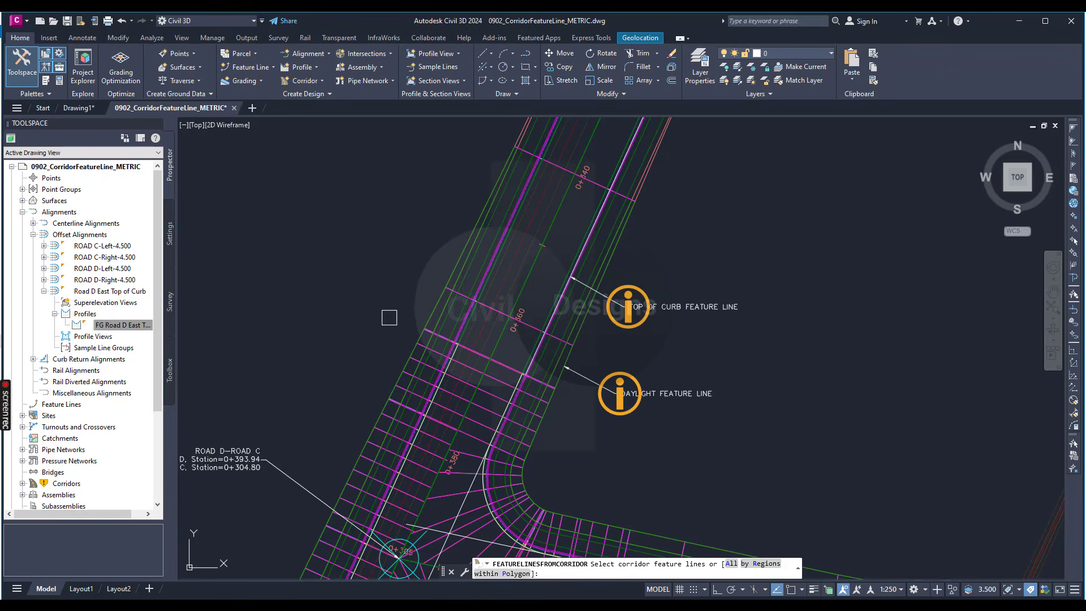
scroll(388, 315, "down", 3)
scroll(385, 317, "up", 3)
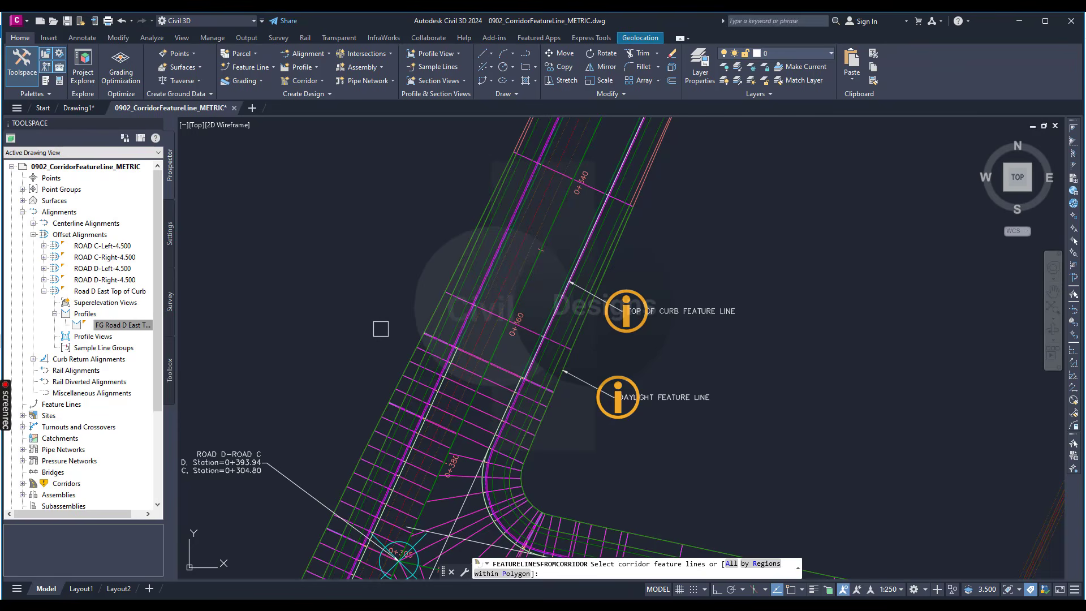
scroll(571, 406, "up", 6)
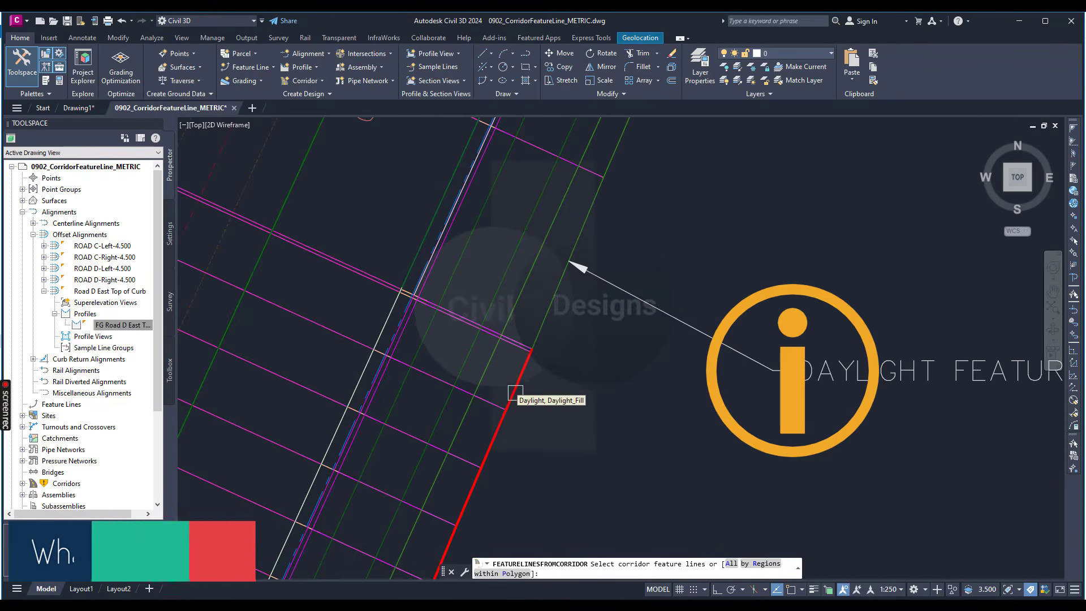
scroll(515, 392, "down", 3)
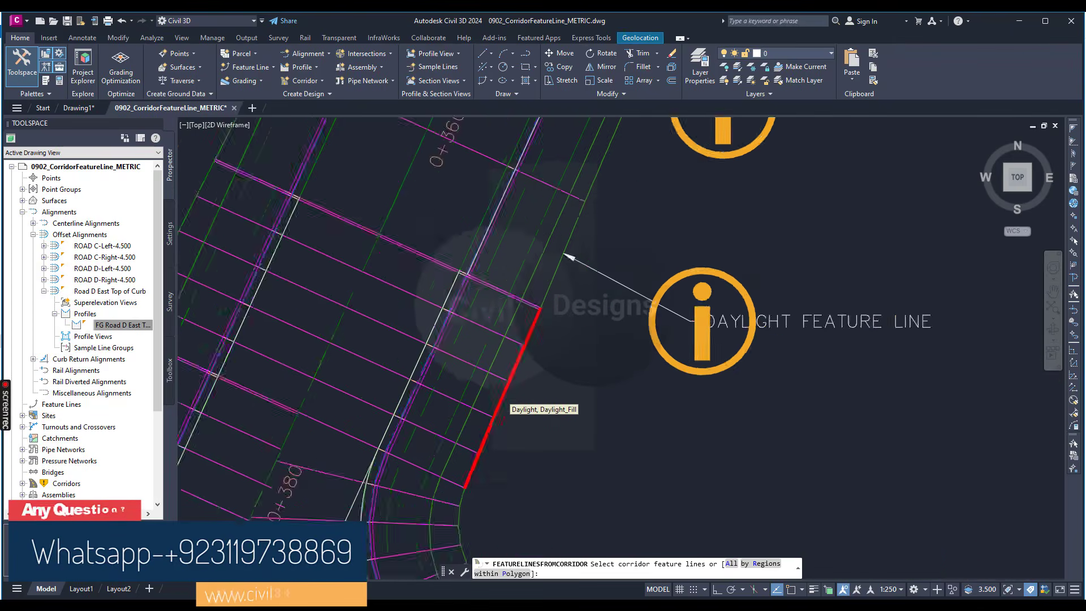
scroll(506, 398, "up", 2)
left_click(544, 296)
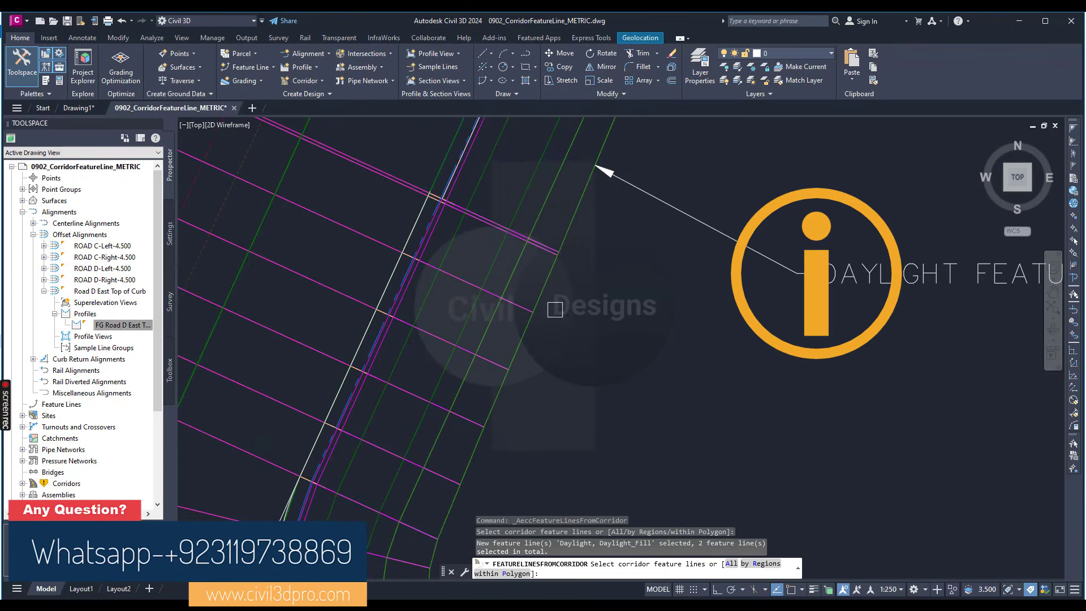
Exclude Daylight_Fill from the chosen corridor feature lines and extract only the Daylight feature line.
key("Return")
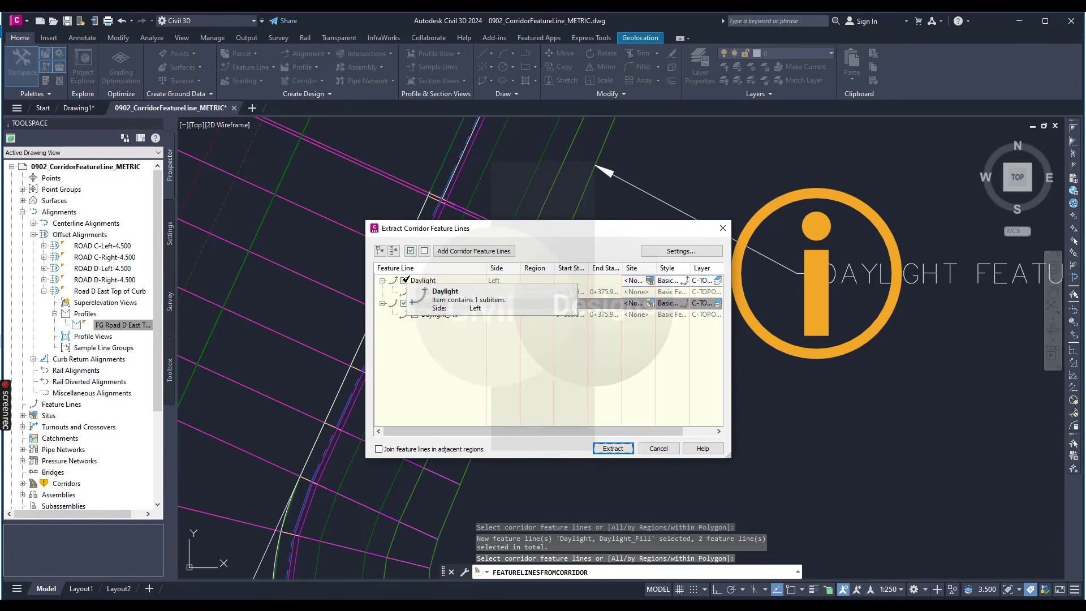
left_click(404, 303)
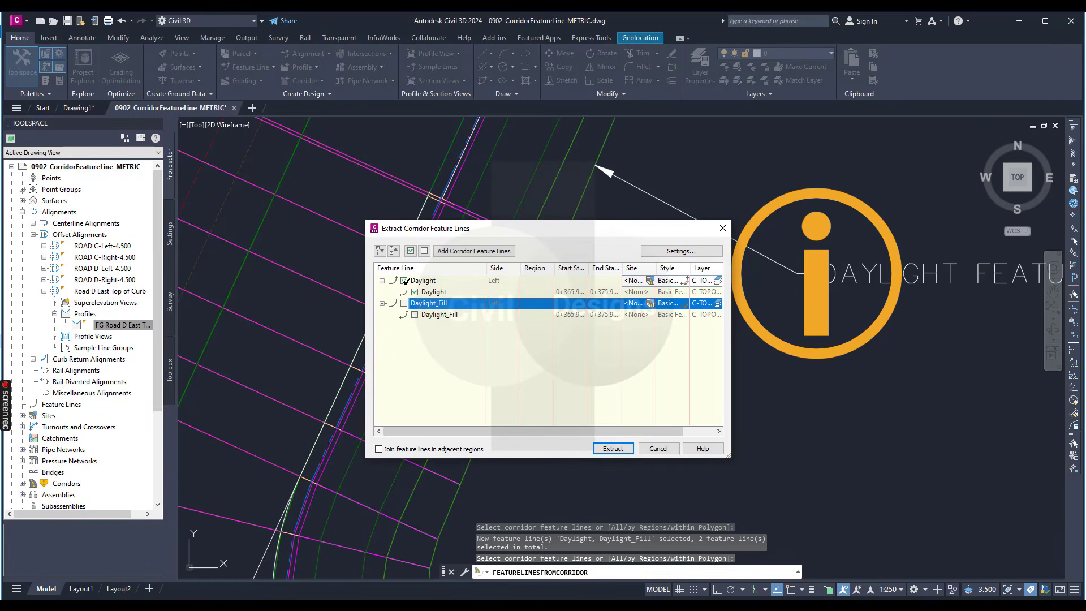
left_click(611, 449)
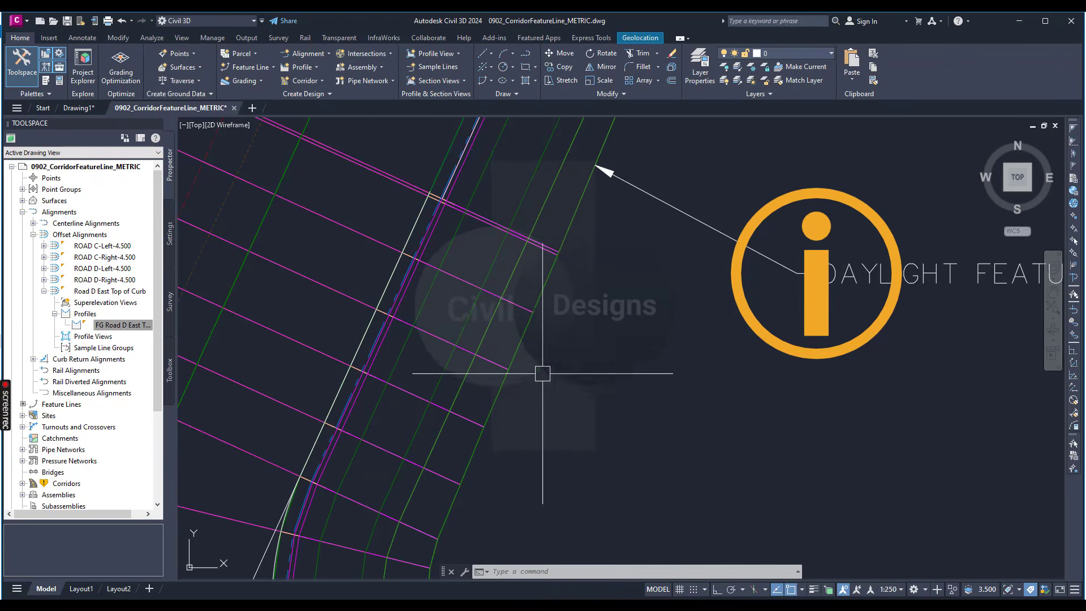
Select the extracted daylight feature line and review its geometry and elevation editing tools, hiding and redisplaying both tool groups.
left_click(522, 345)
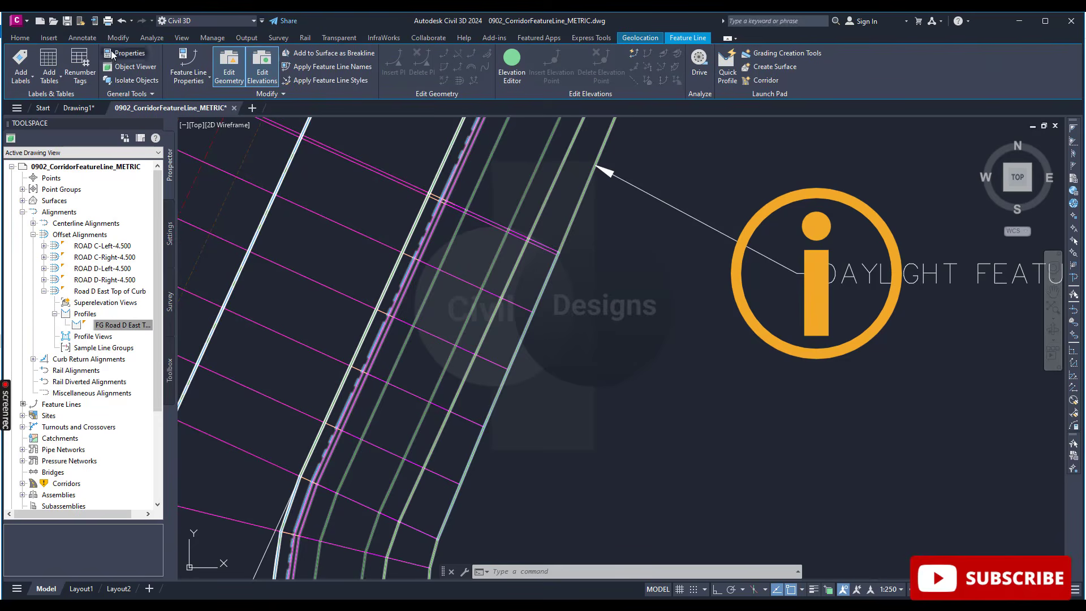
left_click(229, 65)
left_click(252, 70)
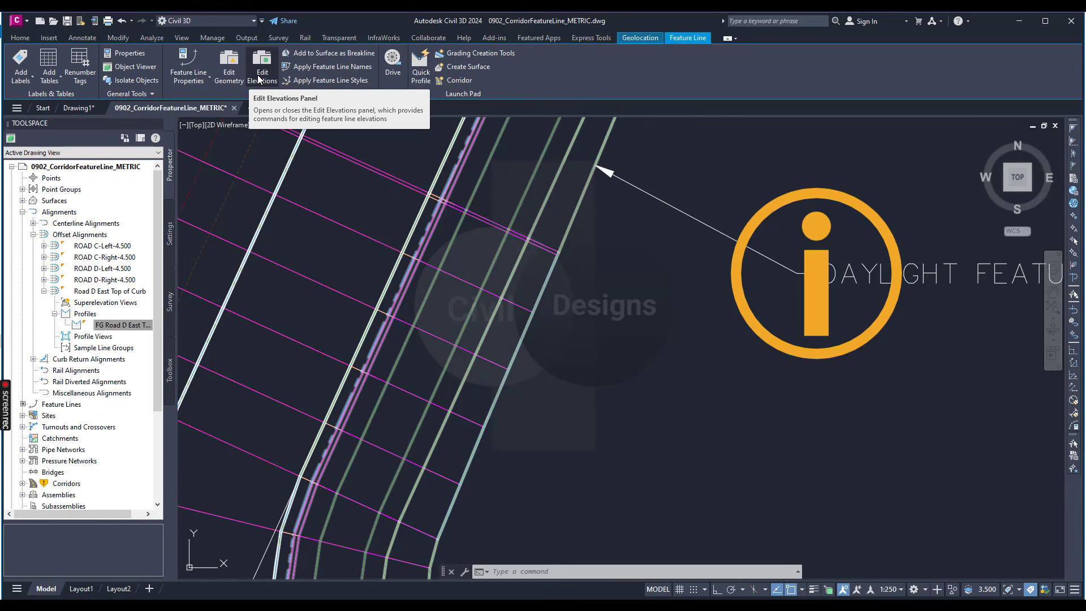
left_click(229, 67)
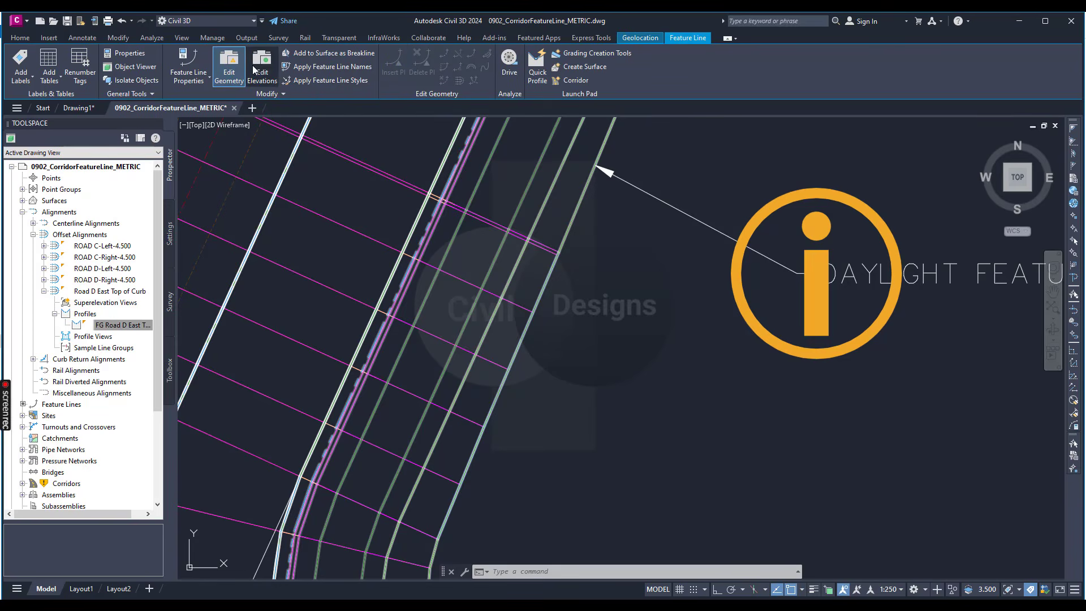
left_click(262, 66)
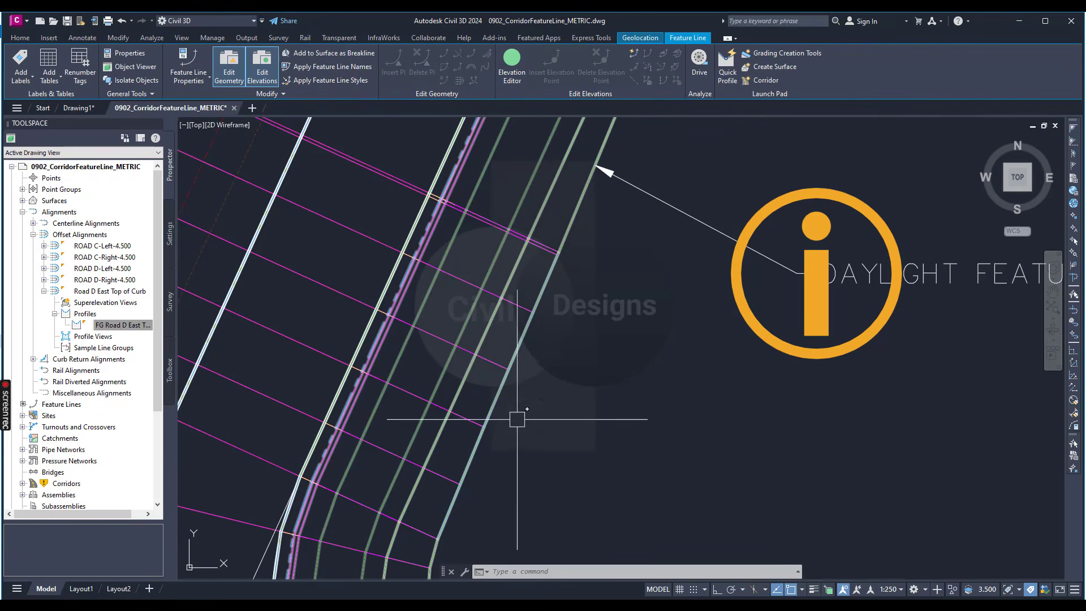
Examine the extent of the extracted daylight feature line along Road D near the intersection with Road C.
scroll(557, 262, "down", 3)
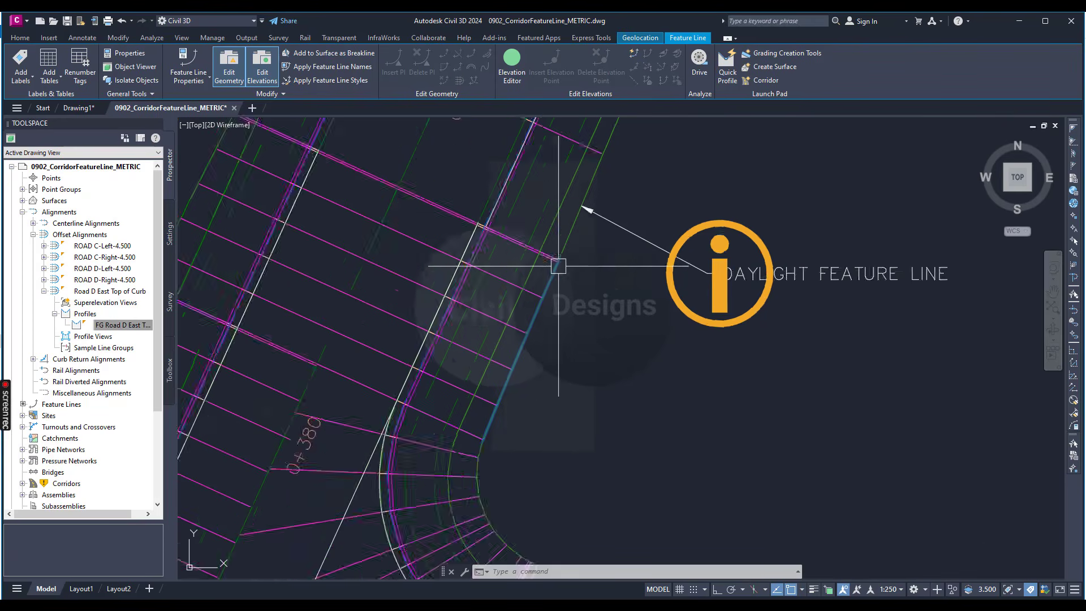
scroll(555, 244, "up", 3)
scroll(551, 371, "down", 2)
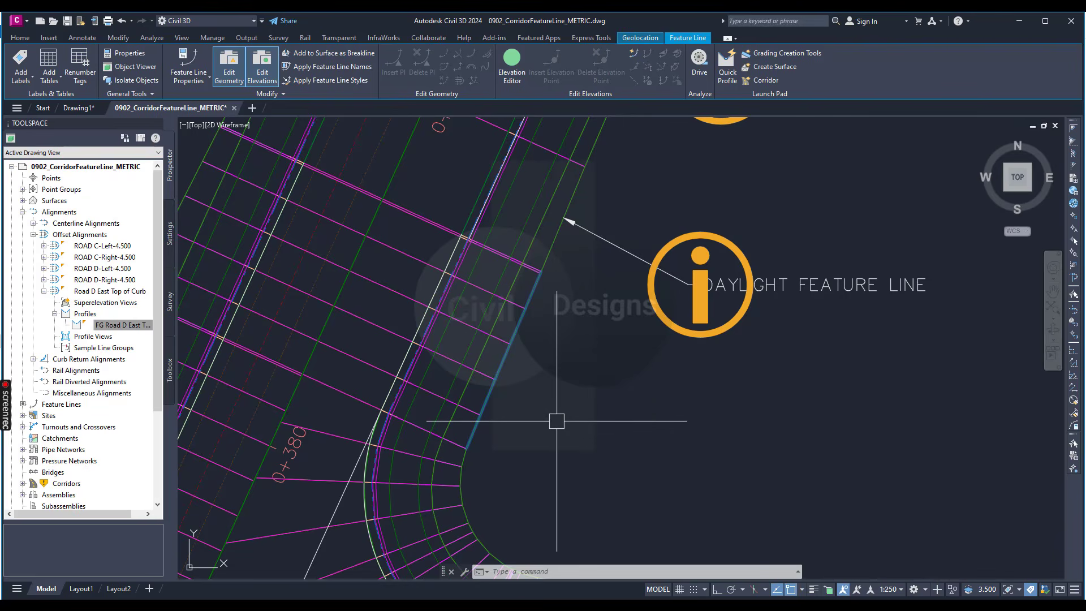
mouse_move(557, 420)
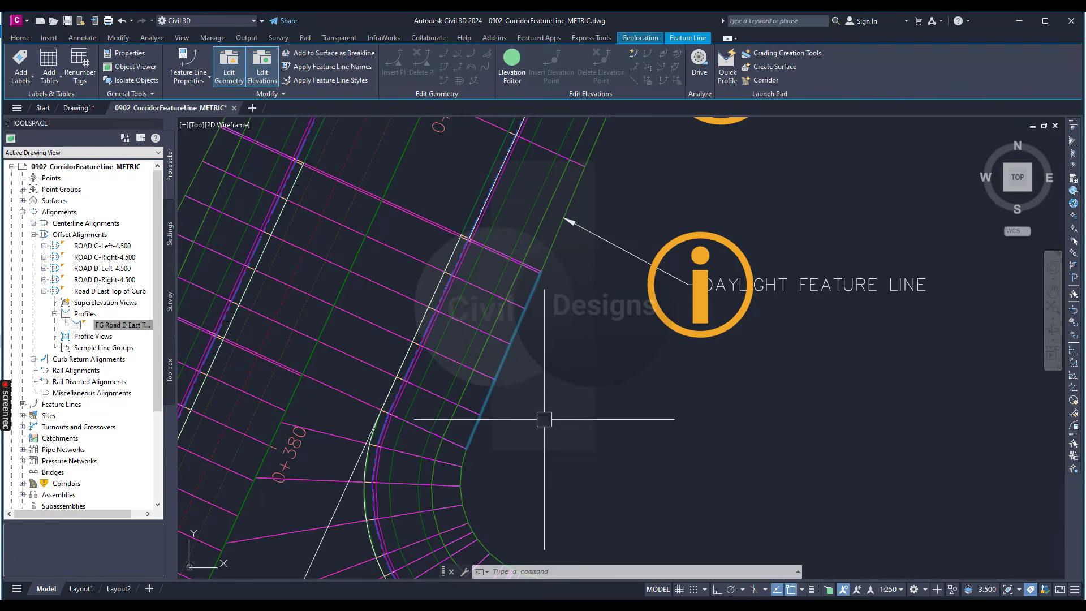
right_click(544, 419)
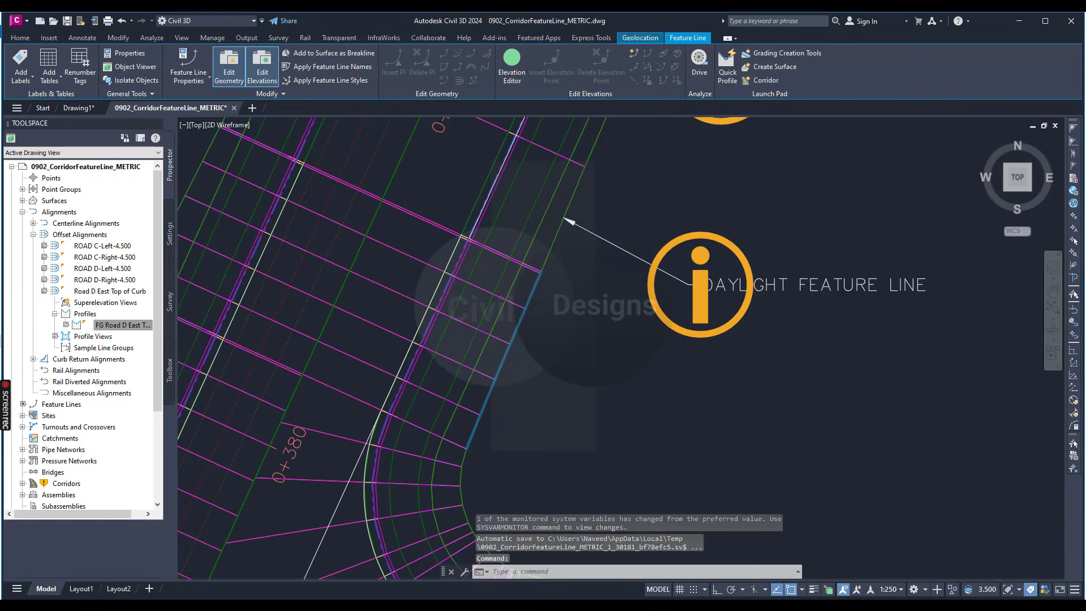
scroll(511, 396, "up", 2)
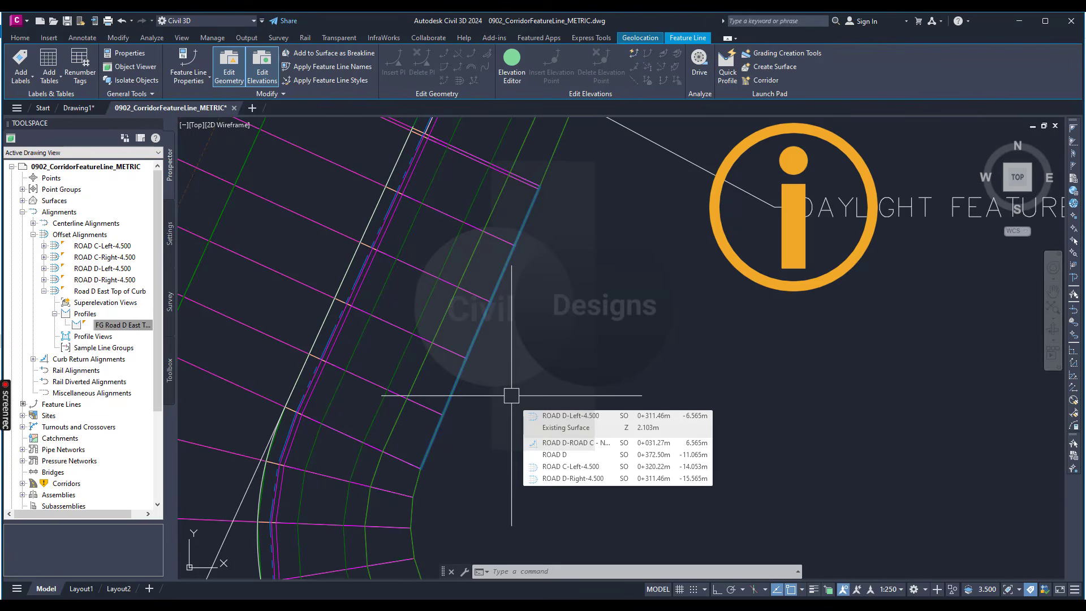
scroll(511, 395, "down", 2)
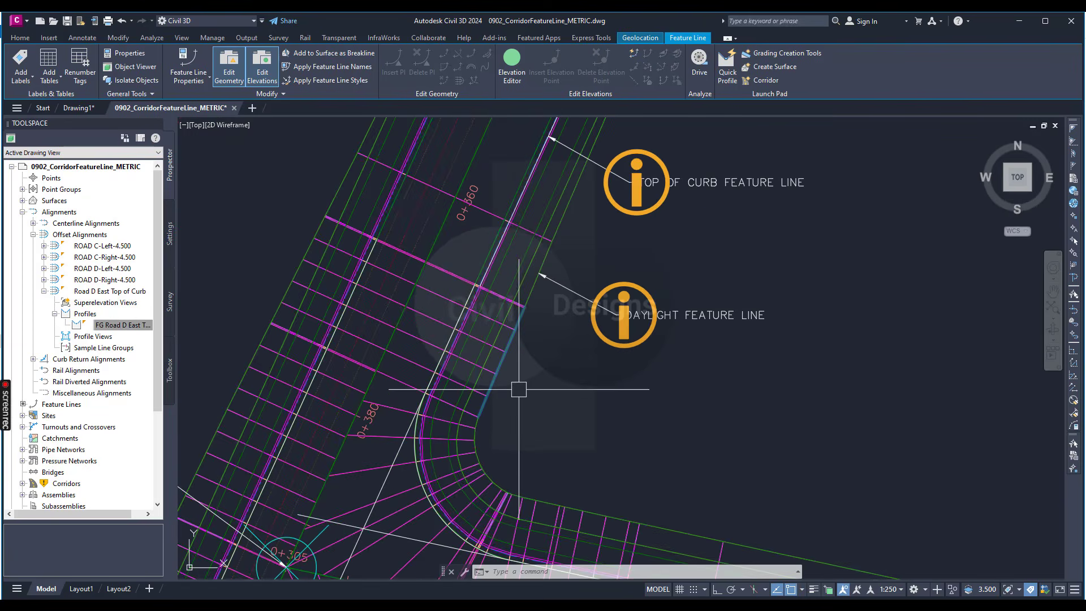
scroll(523, 395, "down", 2)
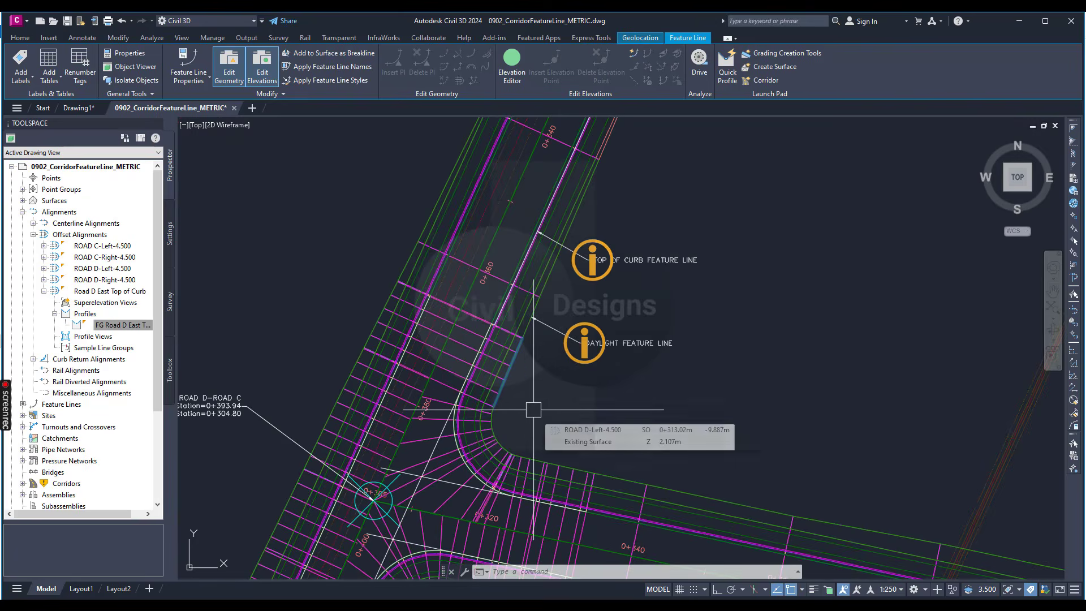